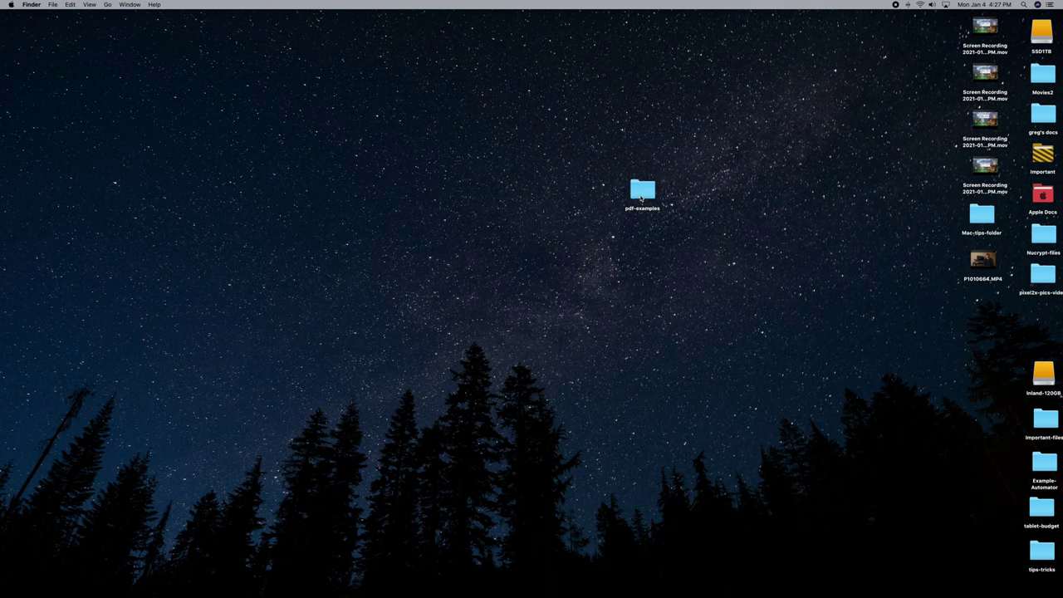
Preview pdf1 and pdf2 from the pdf-examples folder, then open pdf1 in Preview.
double_click(643, 199)
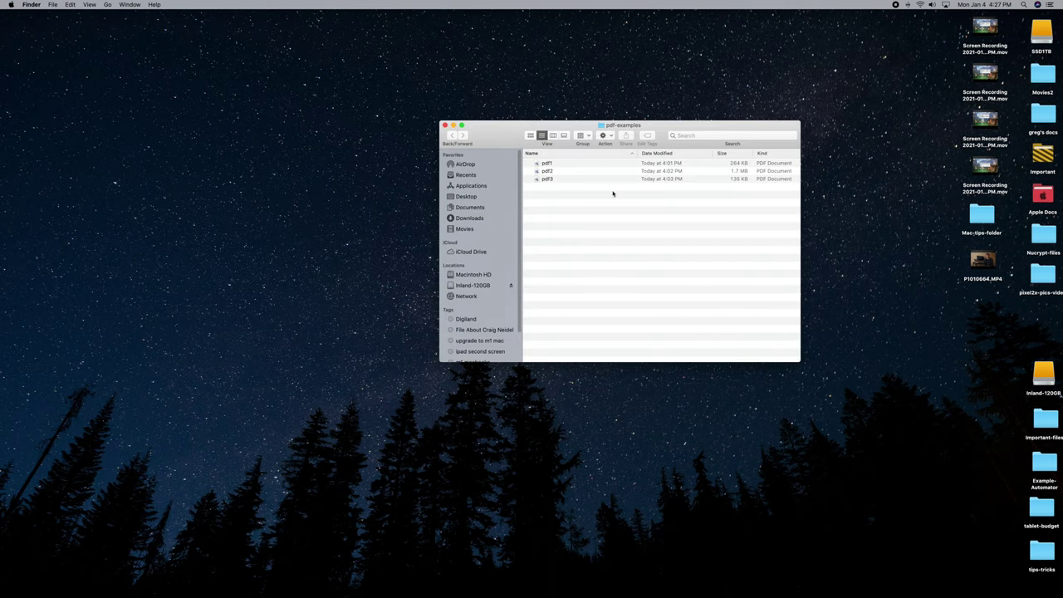
double_click(531, 131)
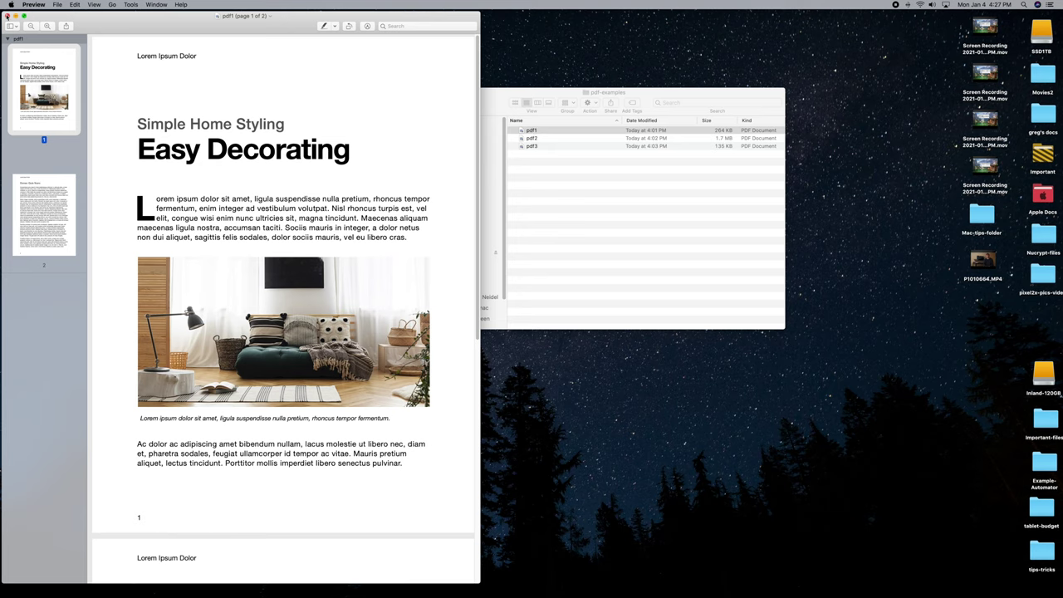
click(7, 16)
double_click(532, 138)
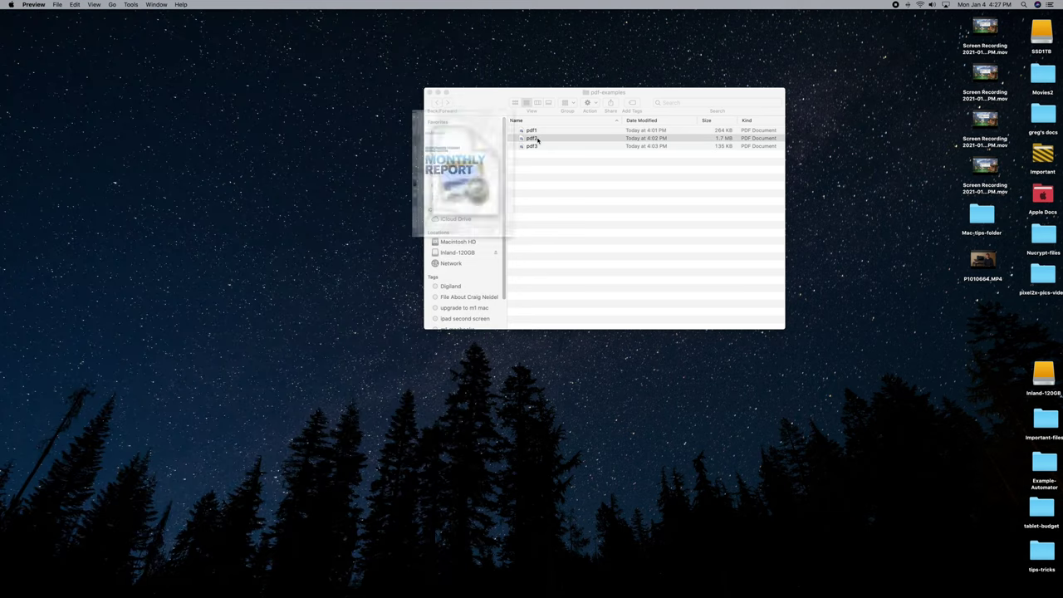
click(7, 16)
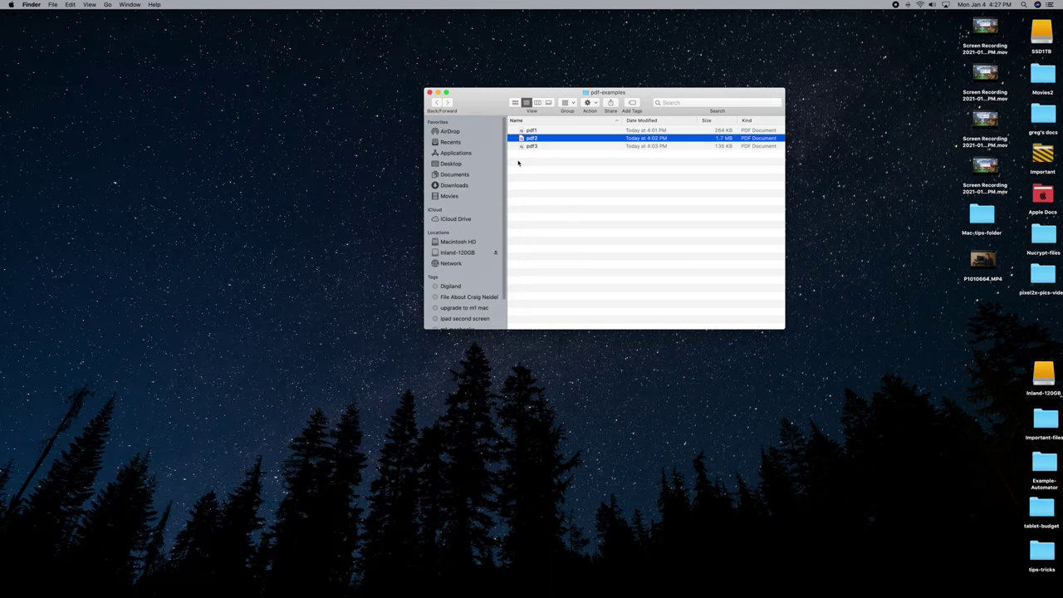
click(532, 130)
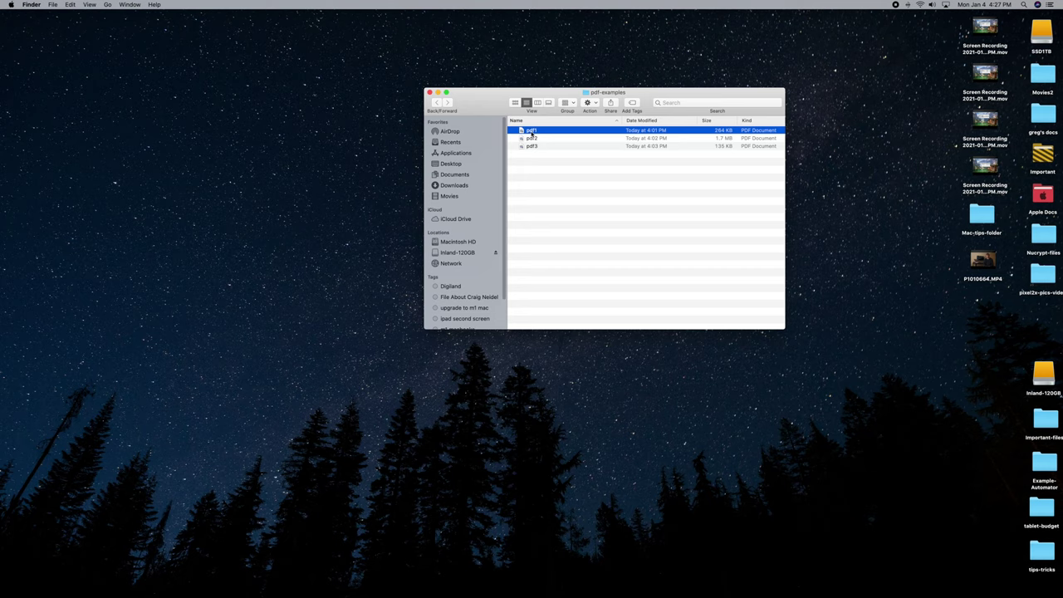
double_click(532, 133)
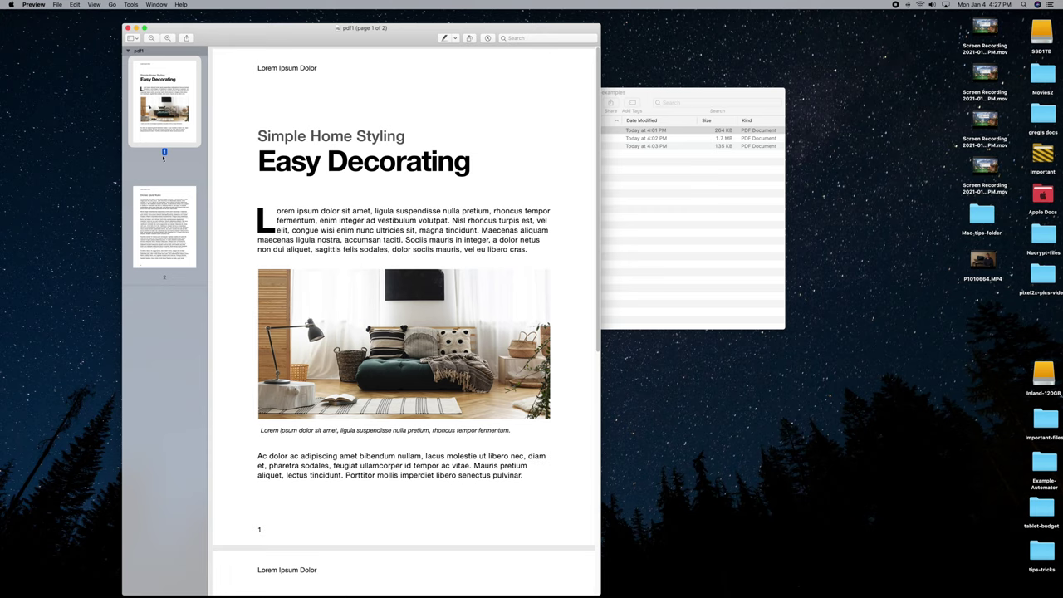
Show page thumbnails in Preview and display page 2 of pdf1.
click(94, 5)
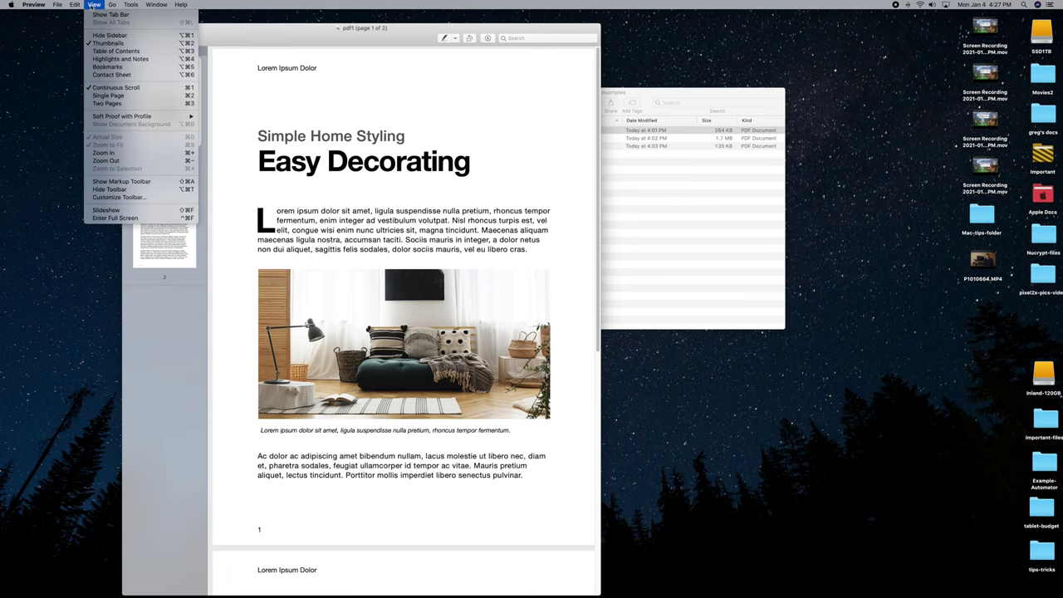
click(113, 45)
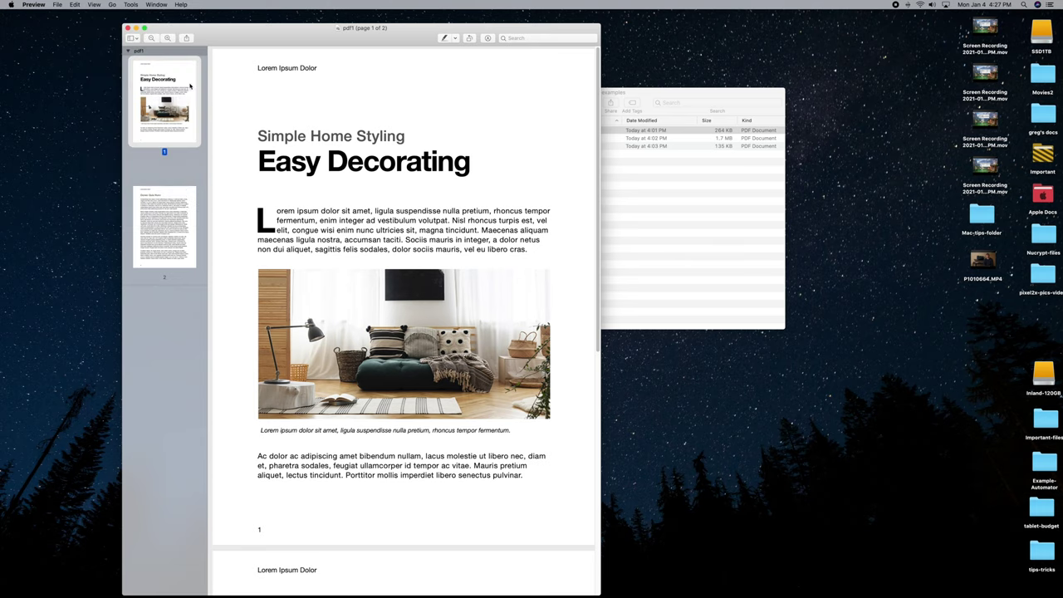
drag(296, 43, 270, 31)
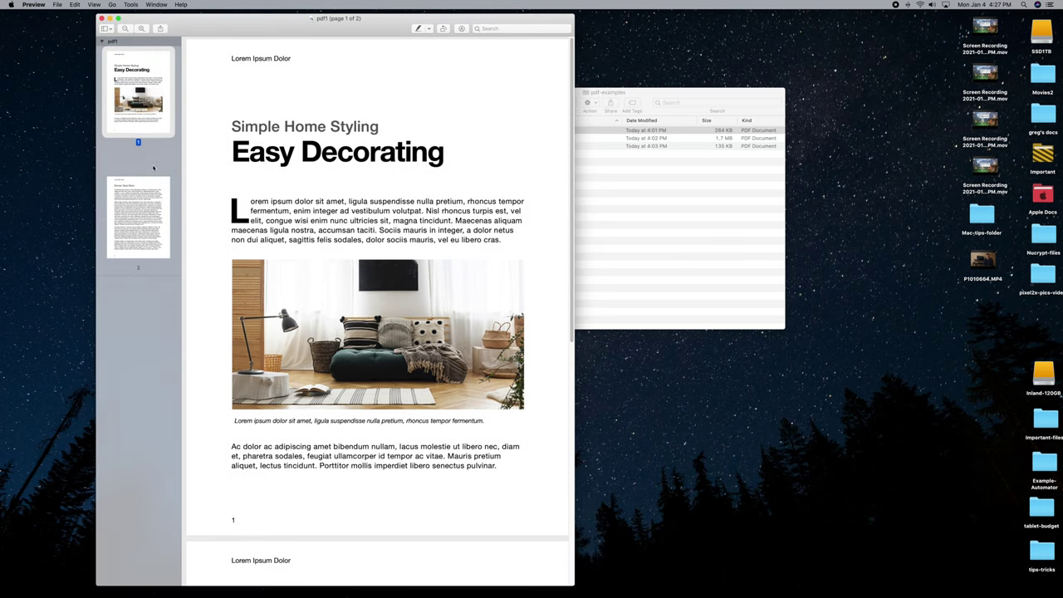
click(142, 215)
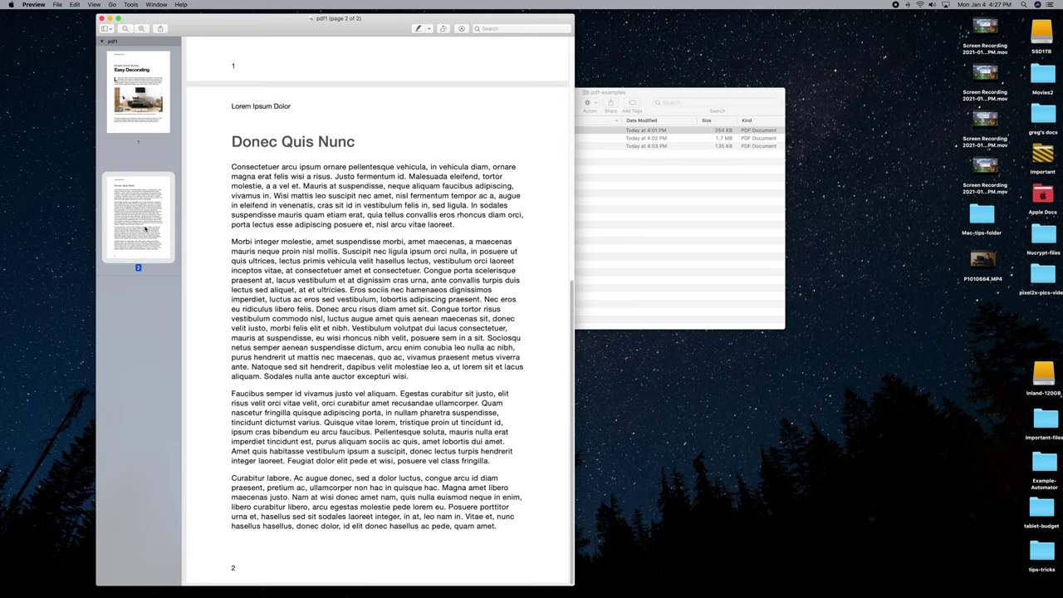
Move the pdf-examples Finder window to the right of Preview, keeping page 2 selected.
click(650, 94)
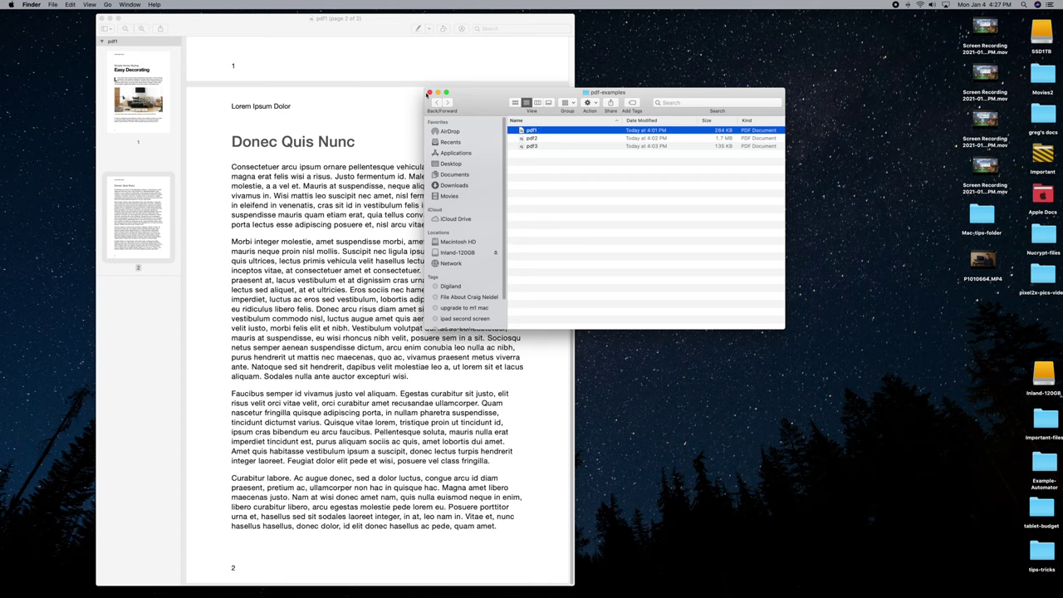
drag(465, 92, 655, 79)
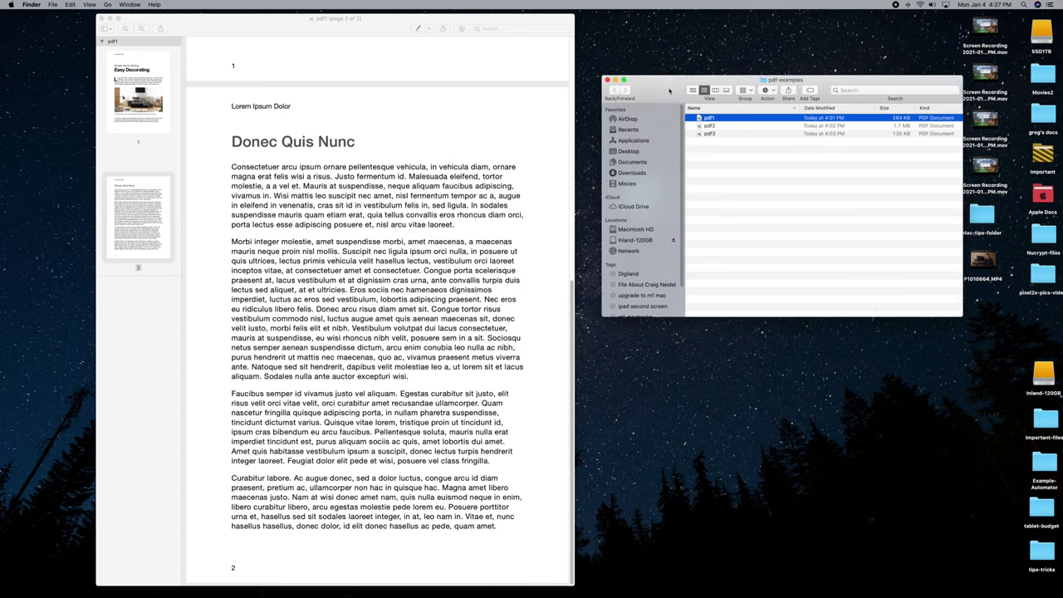
click(137, 210)
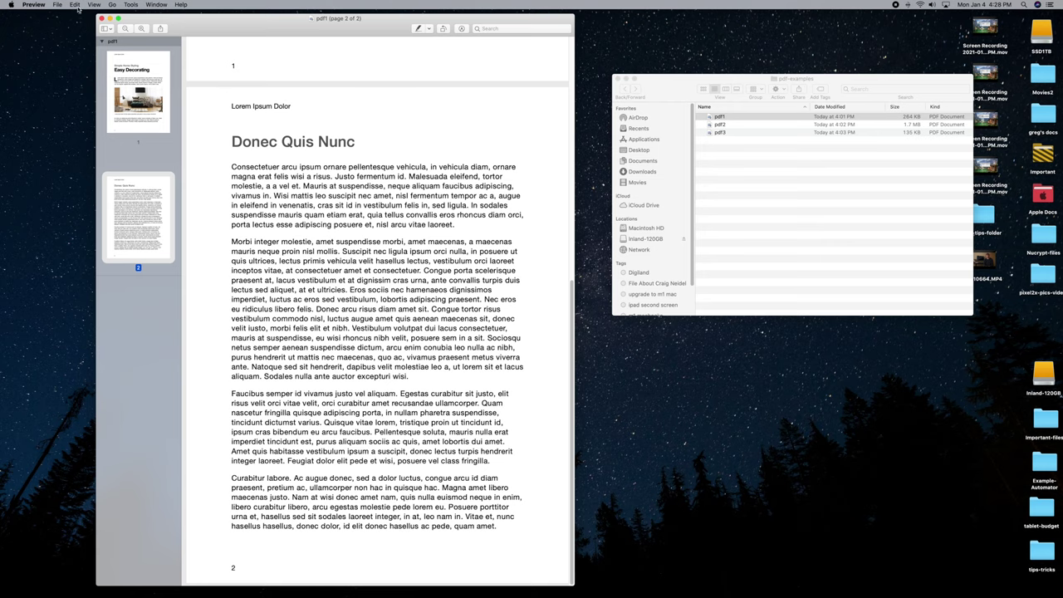
Insert pdf2 and pdf3 after page 2 of pdf1 using Edit > Insert > Page from File.
click(79, 7)
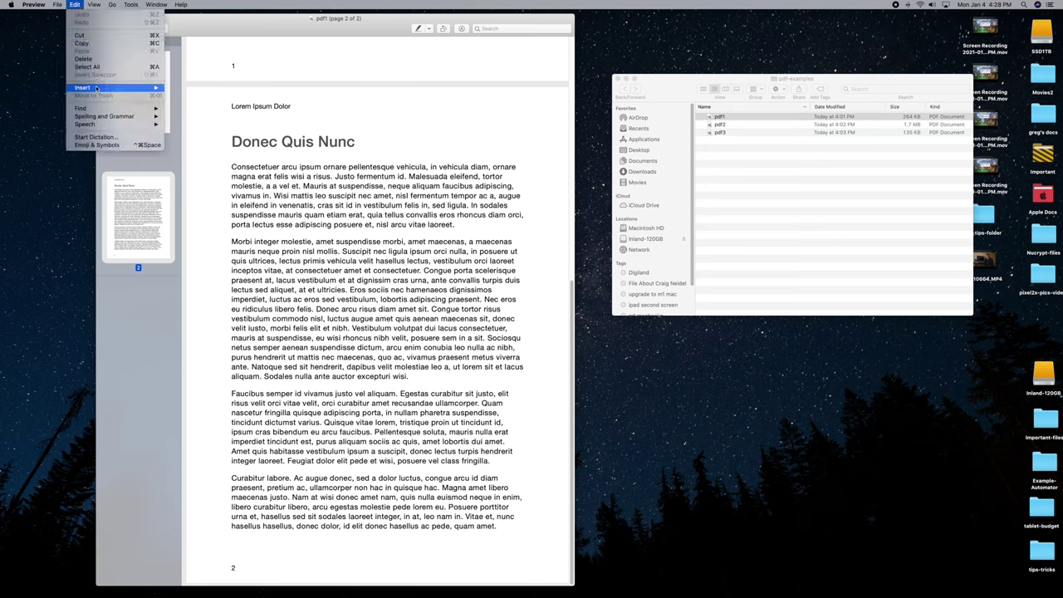
mouse_move(96, 88)
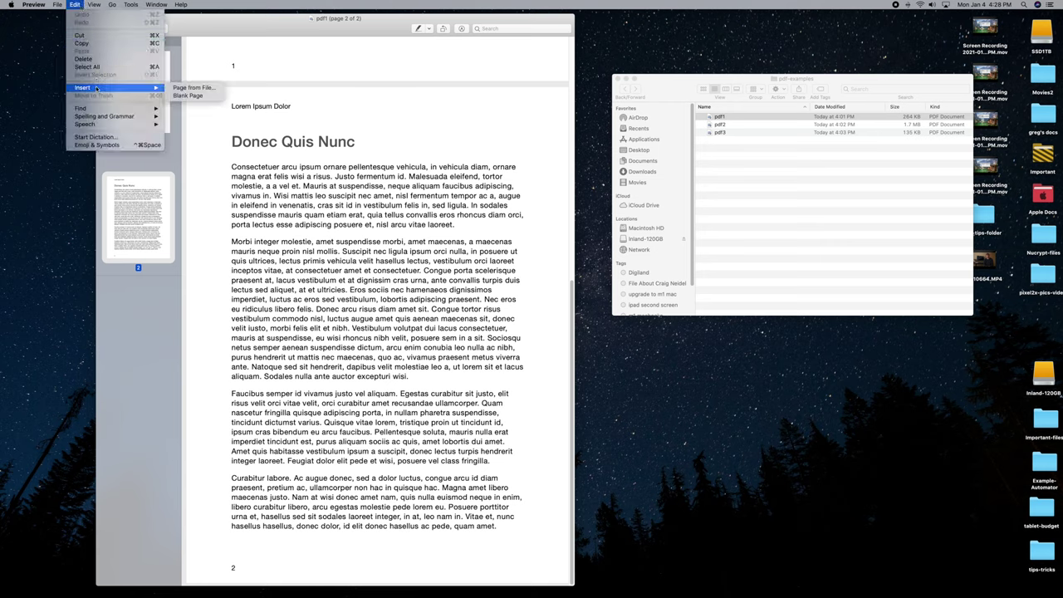
click(191, 88)
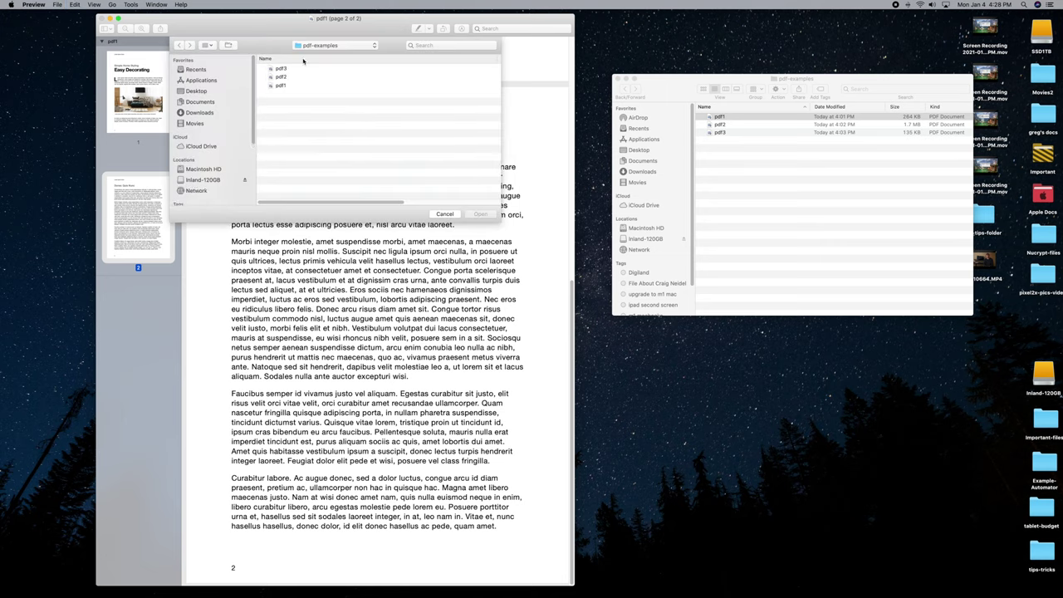
click(281, 78)
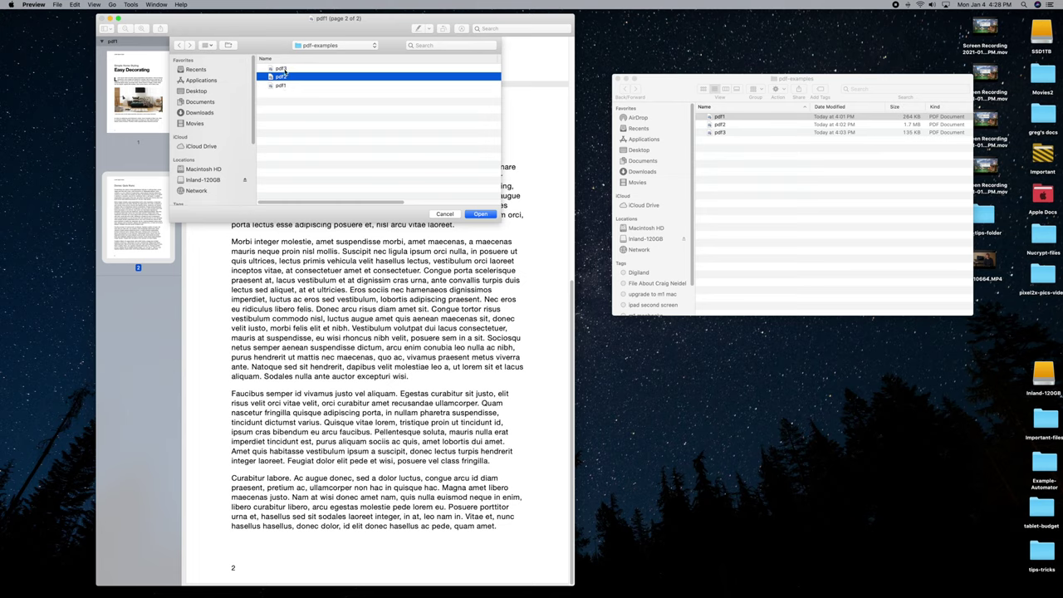
shift+click(285, 70)
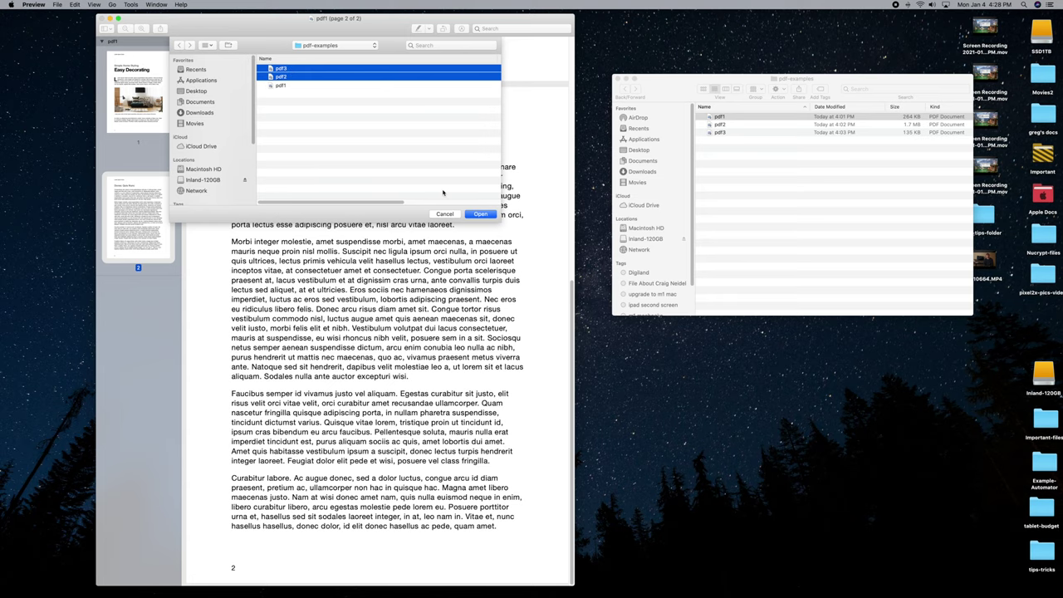
click(481, 215)
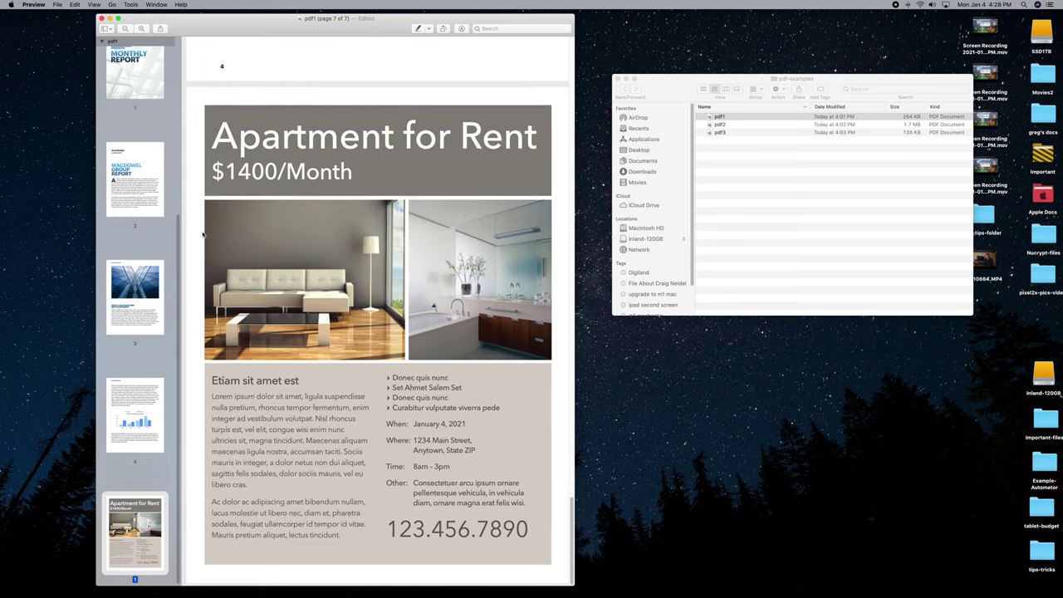
Scroll through the seven pages of the edited pdf1, from Easy Decorating to Apartment for Rent.
drag(181, 247, 185, 58)
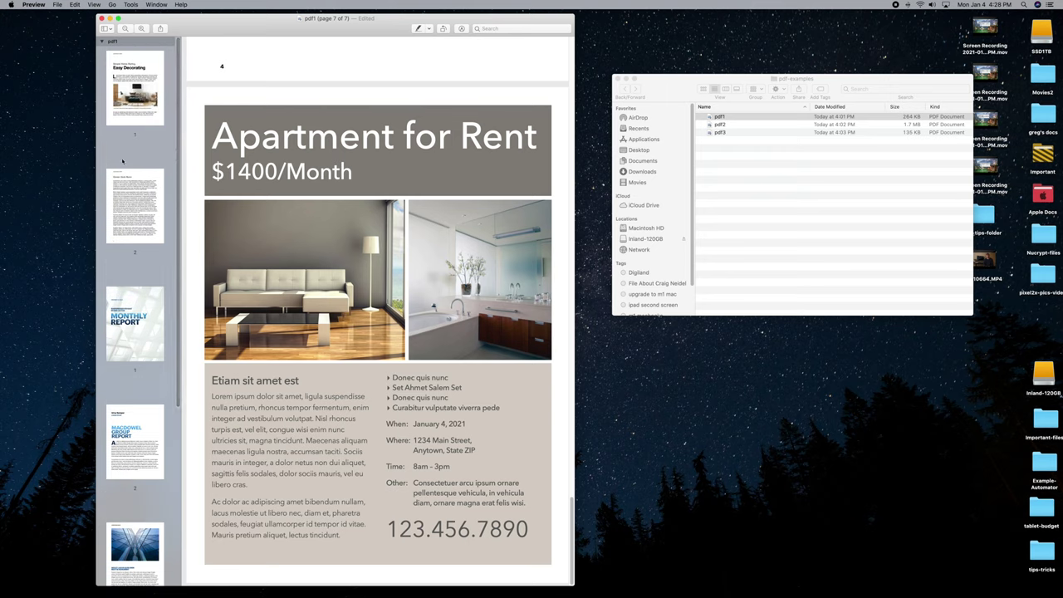
scroll(131, 309, down, 4)
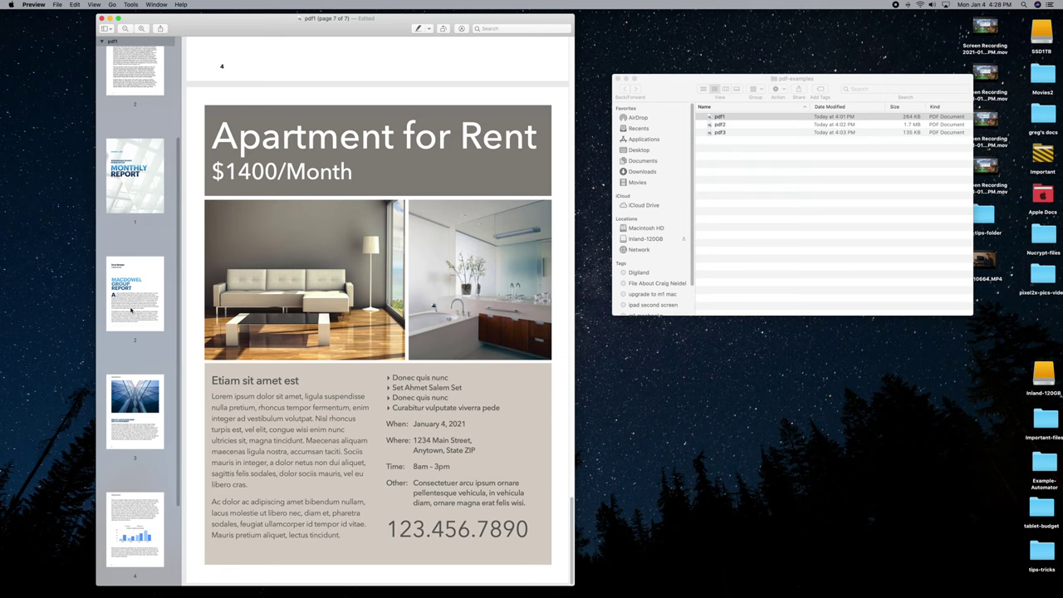
scroll(117, 324, down, 3)
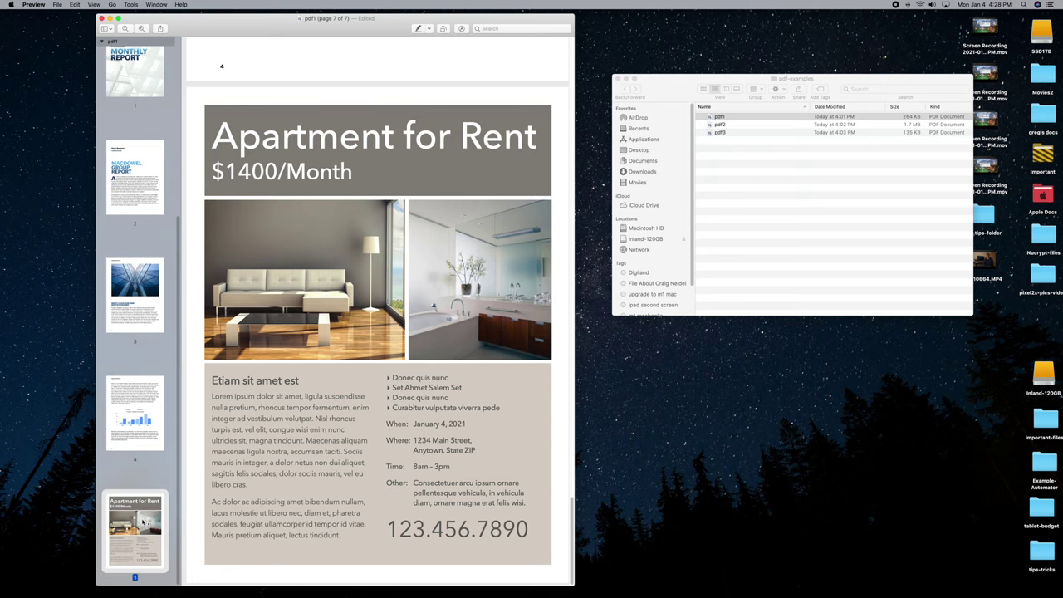
drag(173, 380, 182, 163)
drag(176, 371, 183, 341)
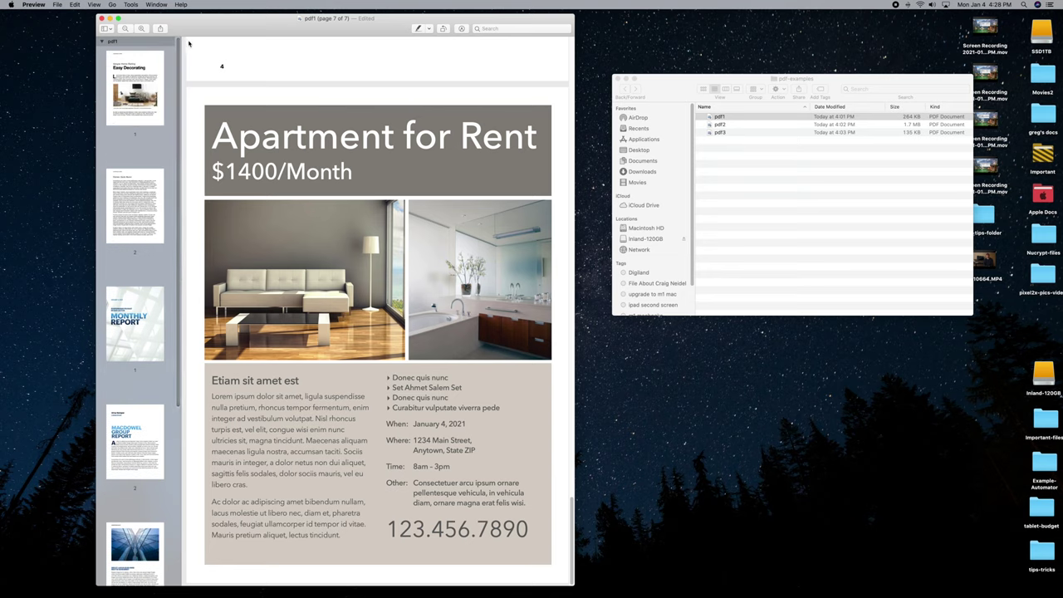
click(57, 5)
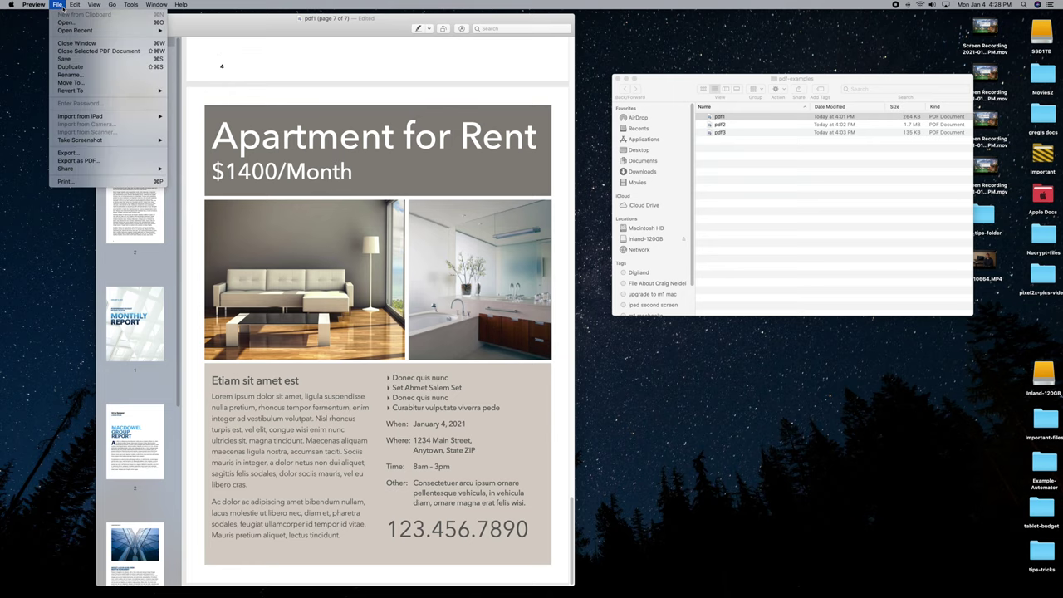
Export the combined document as a PDF named pdf4 in pdf-examples.
click(64, 162)
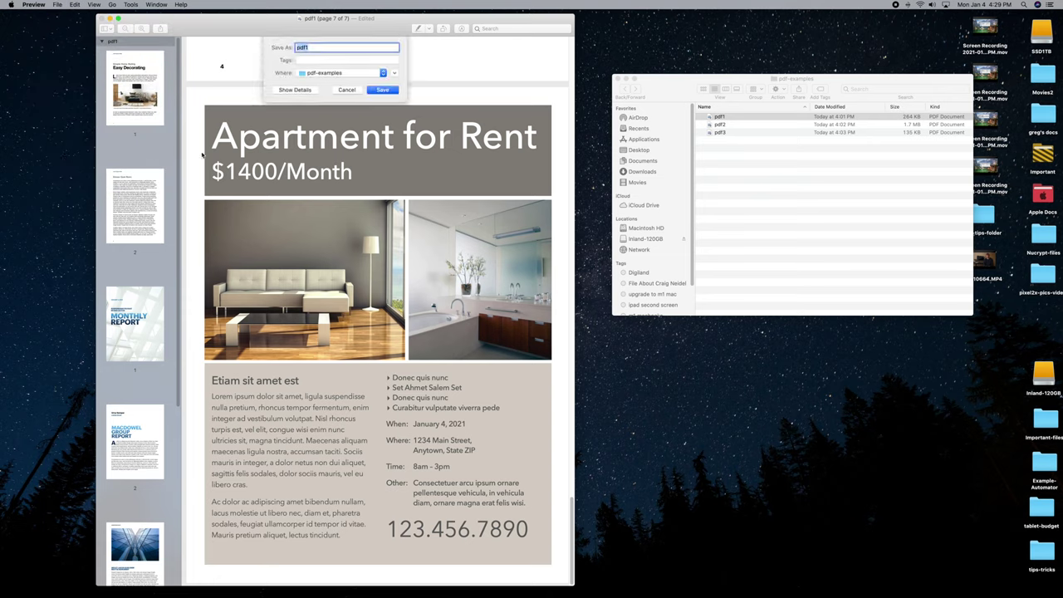
click(312, 47)
key(BackSpace)
text(4)
click(372, 90)
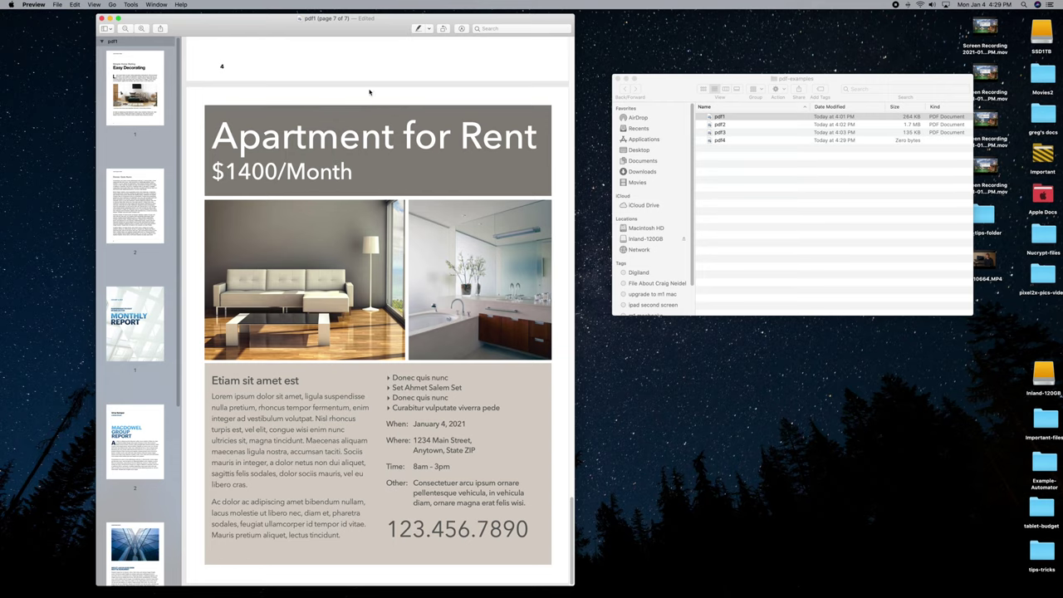
Open pdf4, scroll through its seven pages to check them, and close it.
double_click(726, 141)
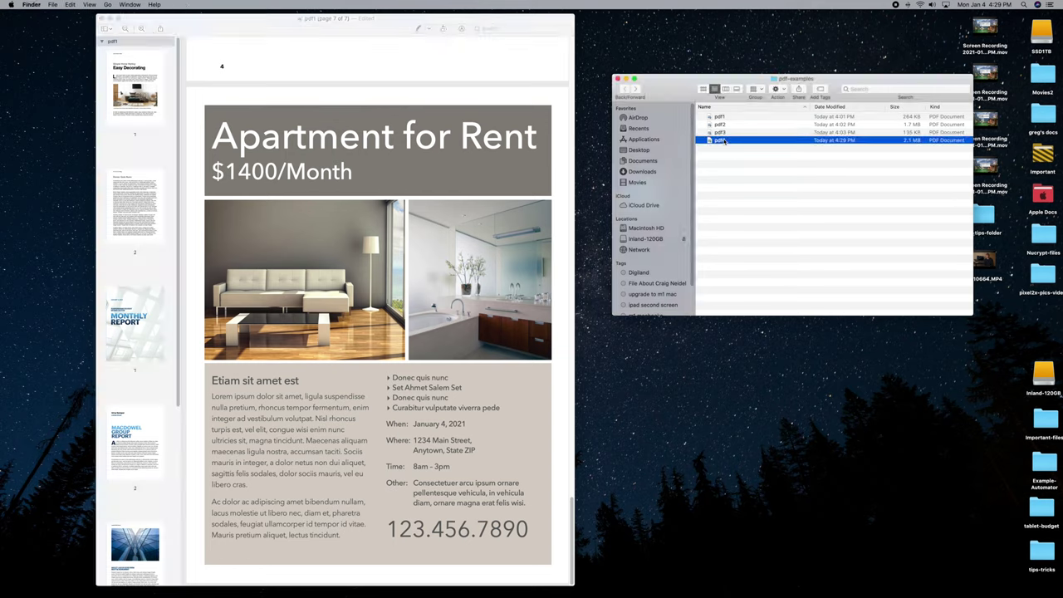
scroll(297, 194, down, 5)
scroll(297, 193, down, 15)
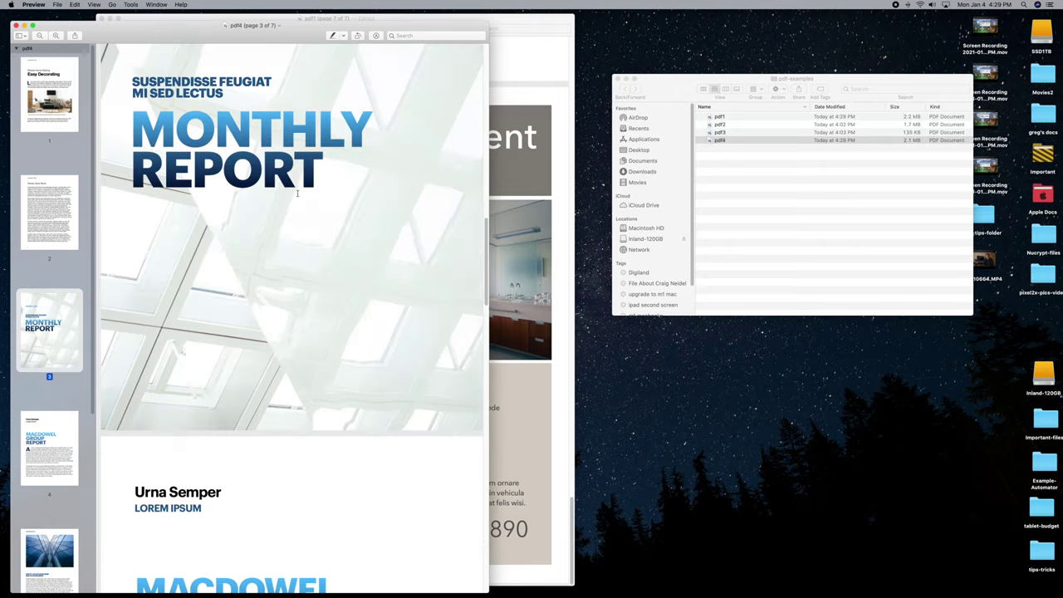
scroll(296, 194, down, 20)
scroll(297, 194, up, 20)
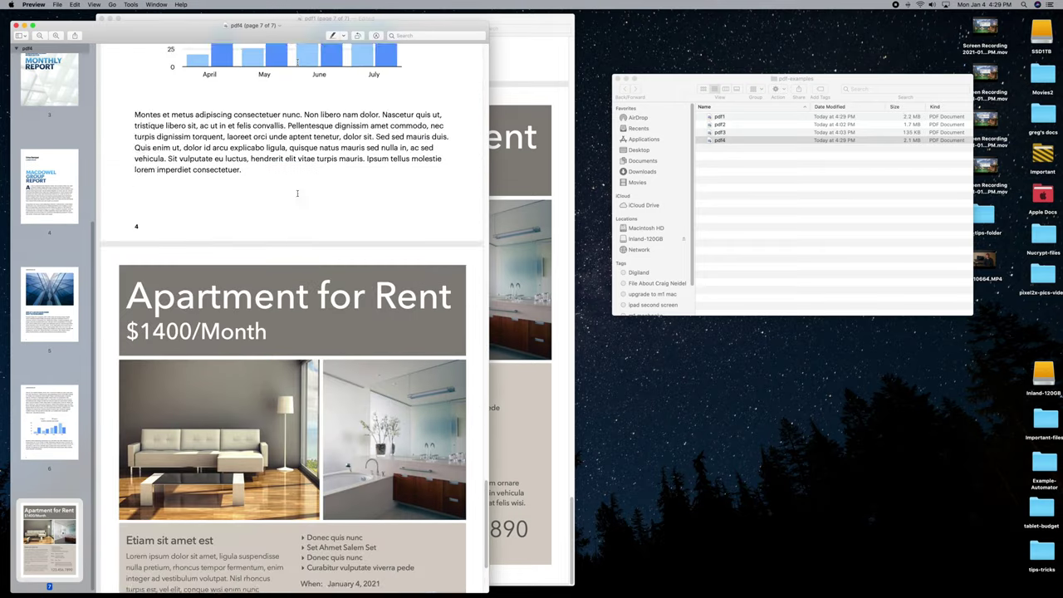
scroll(297, 194, down, 10)
scroll(297, 194, up, 15)
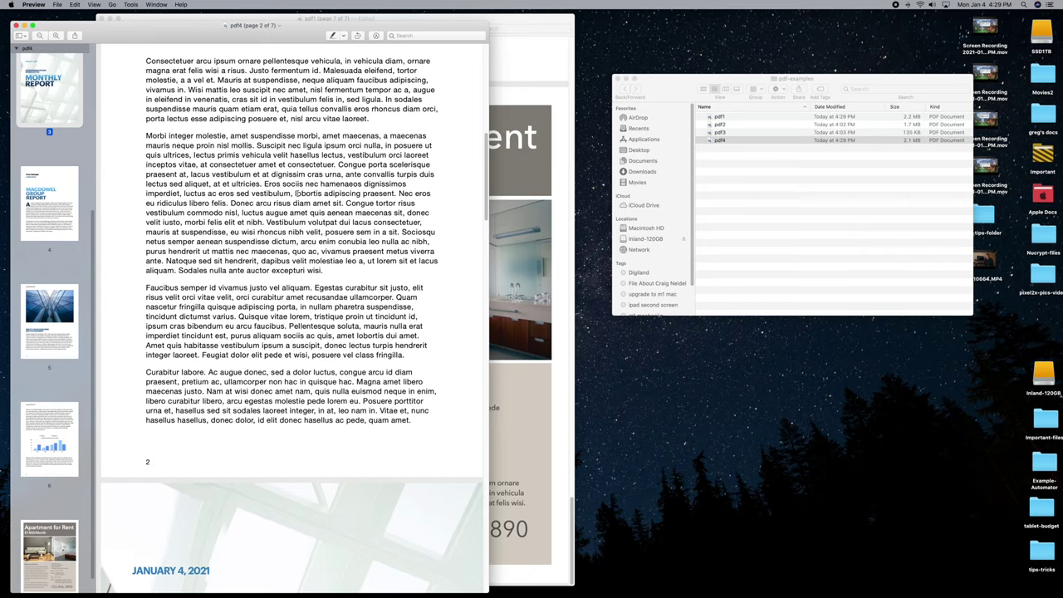
click(15, 26)
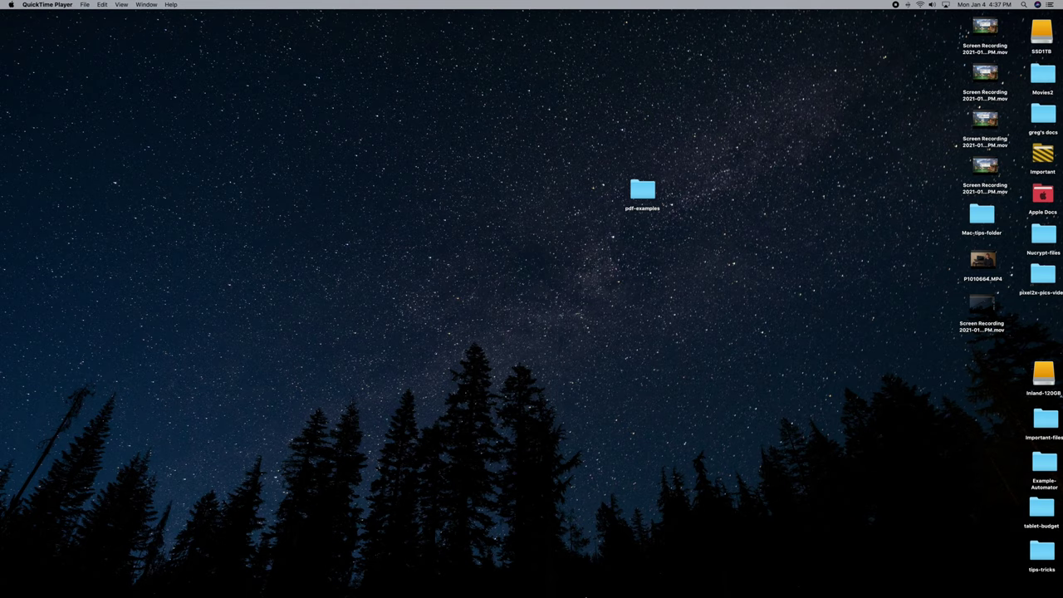
Launch Automator from Launchpad and create a new Workflow document.
click(196, 582)
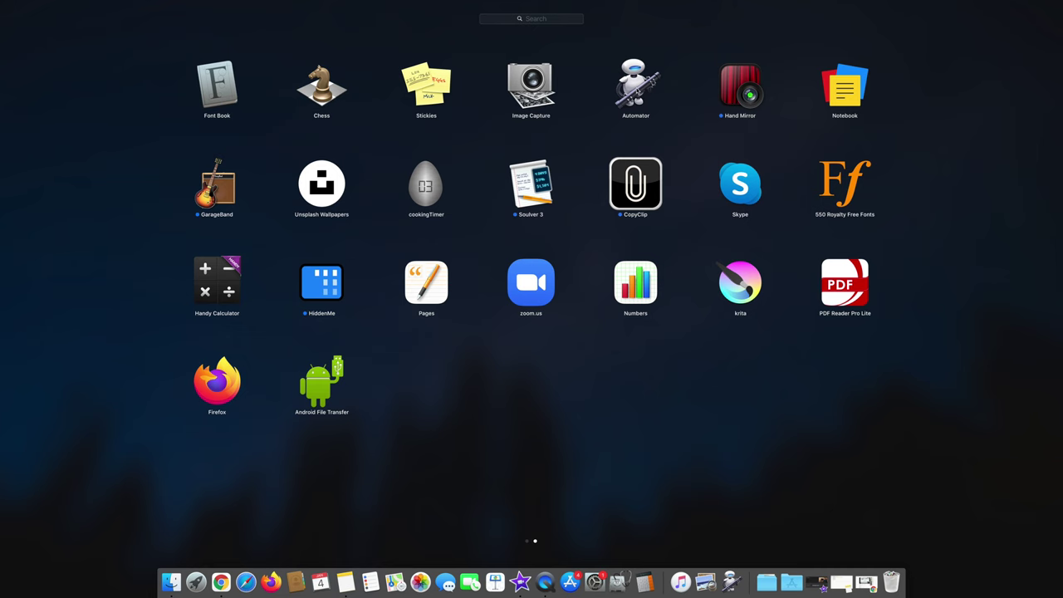
click(635, 84)
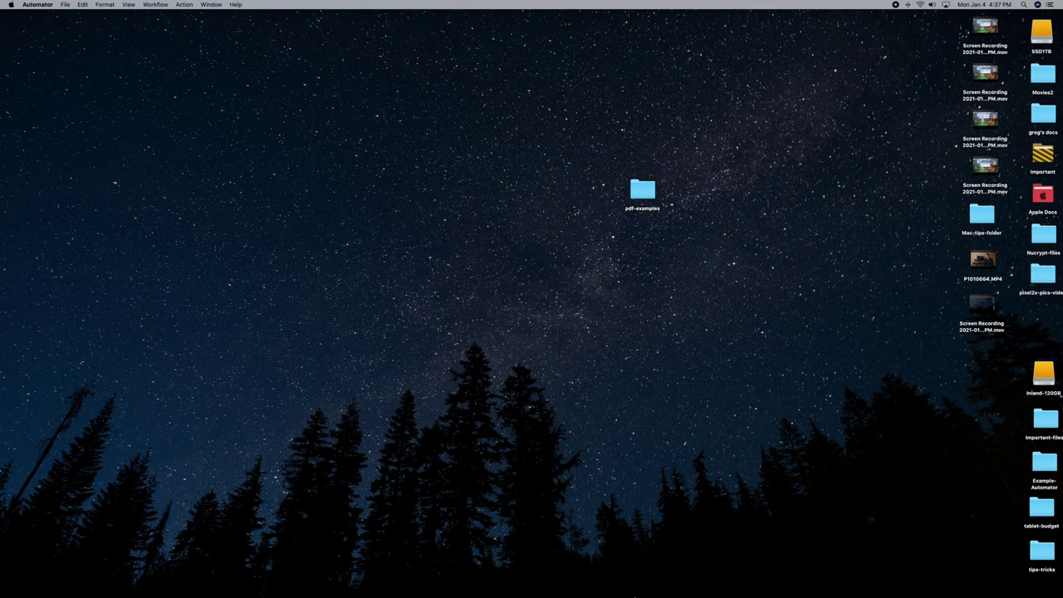
mouse_move(644, 583)
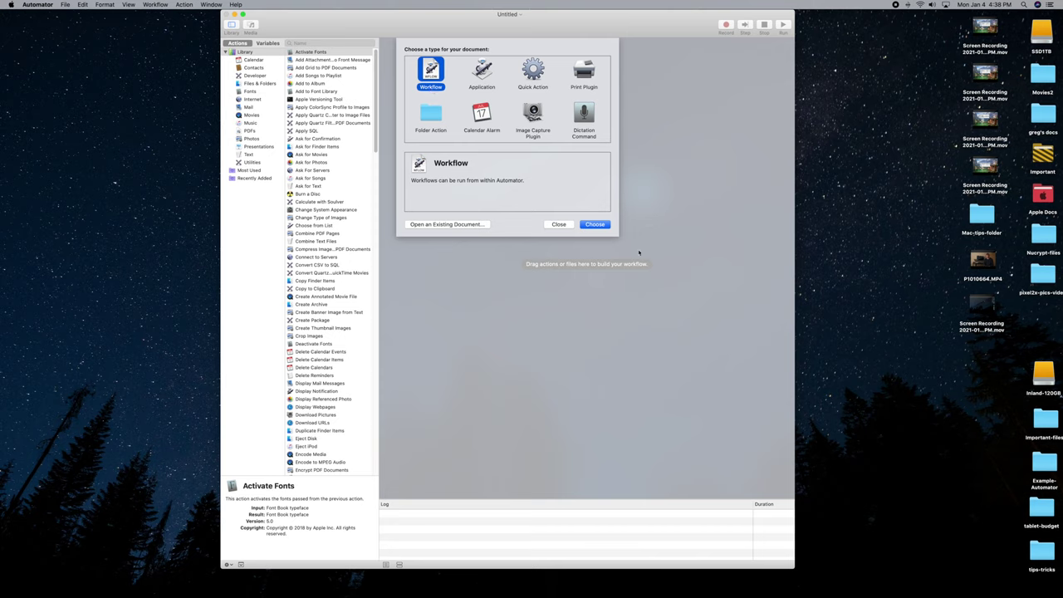
click(595, 224)
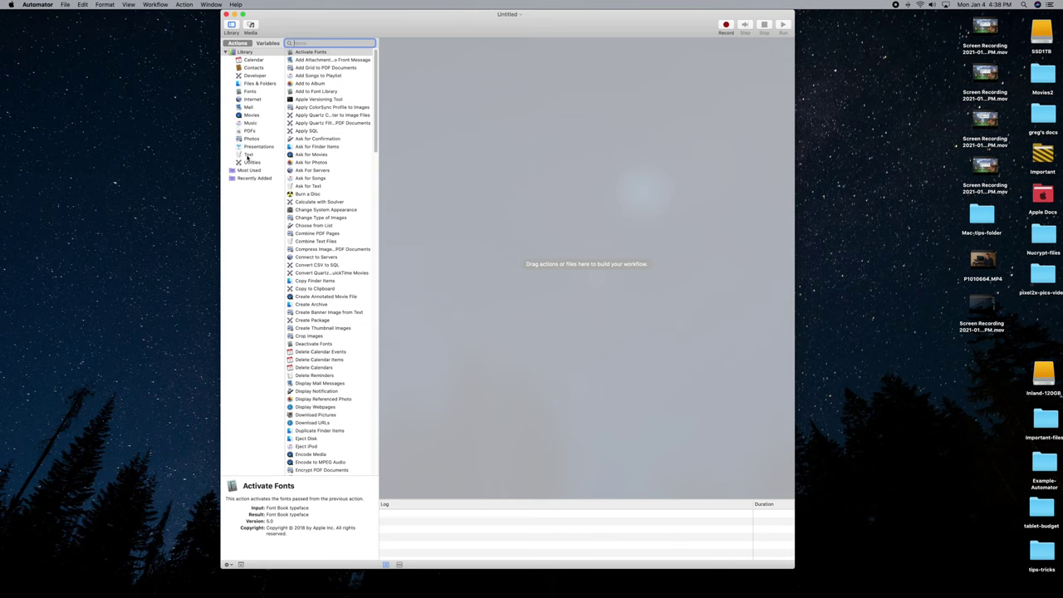
Add the Combine PDF Pages action from the PDFs library to the workflow.
click(248, 131)
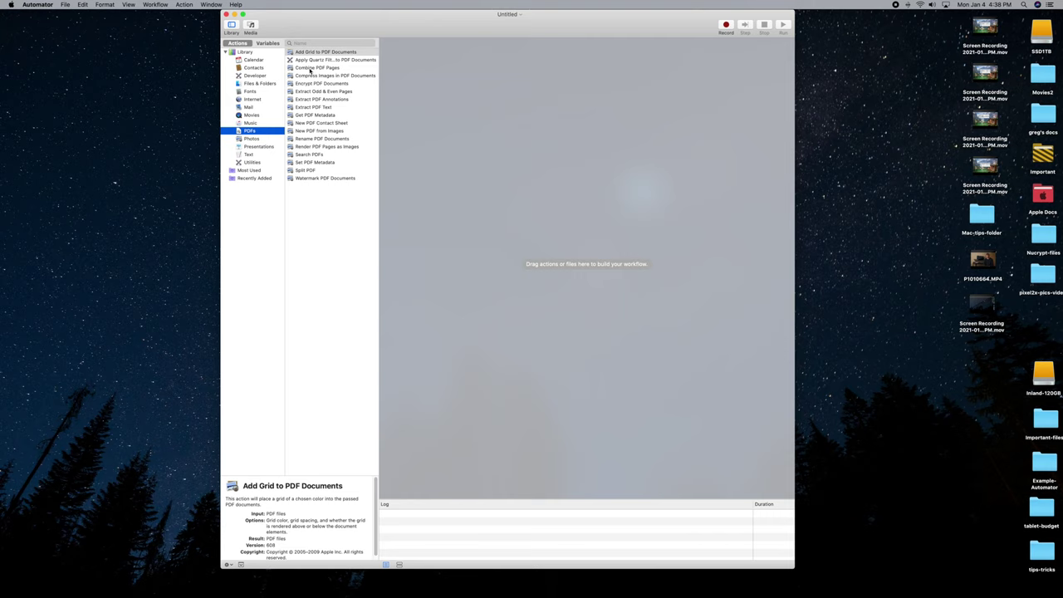
drag(332, 70, 573, 138)
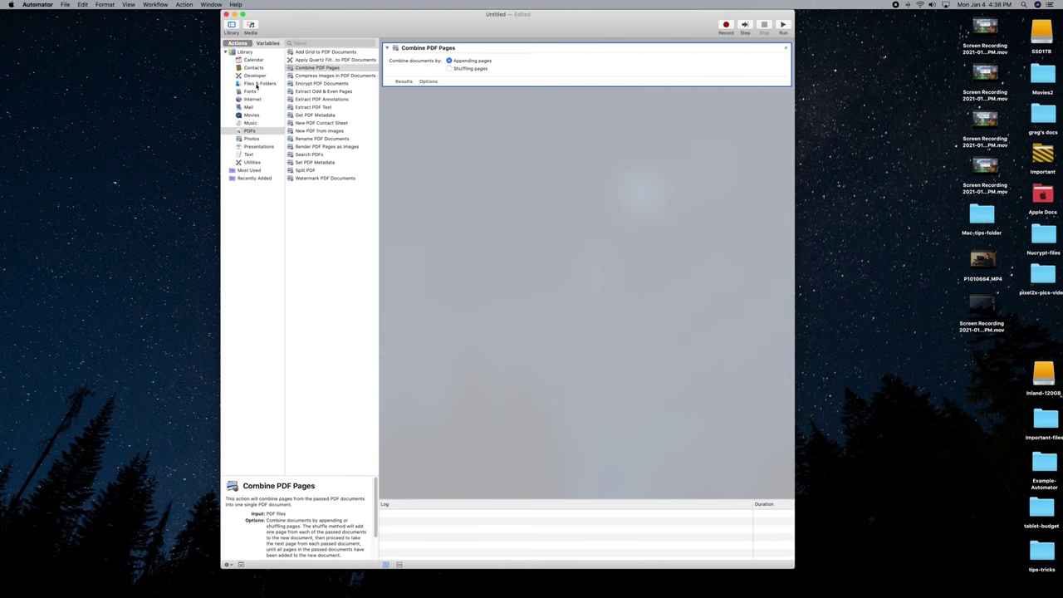
Add Get Selected Finder Items from Files & Folders and place it above Combine PDF Pages.
click(259, 84)
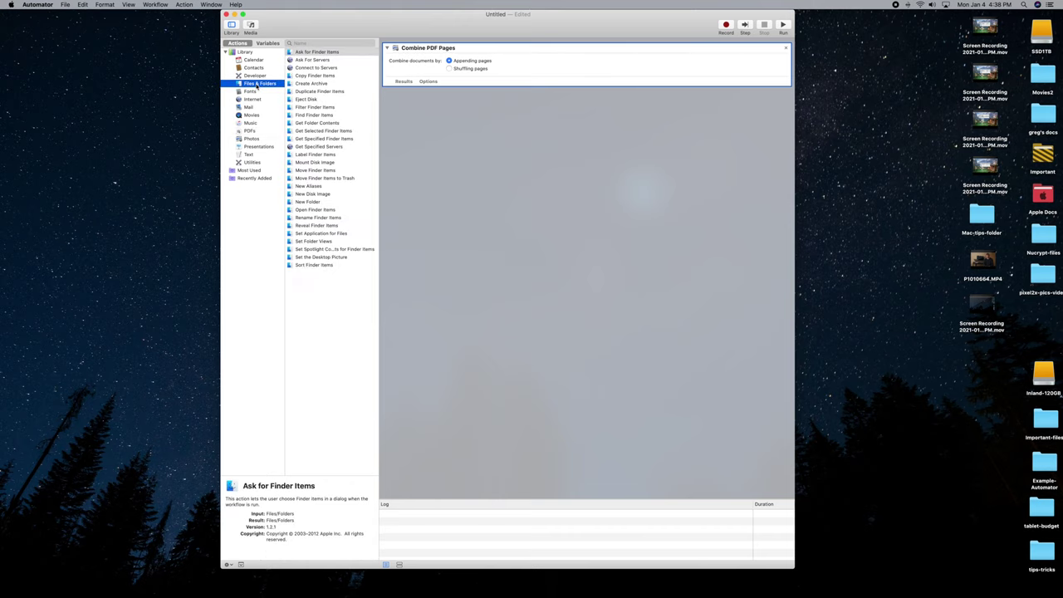
click(313, 132)
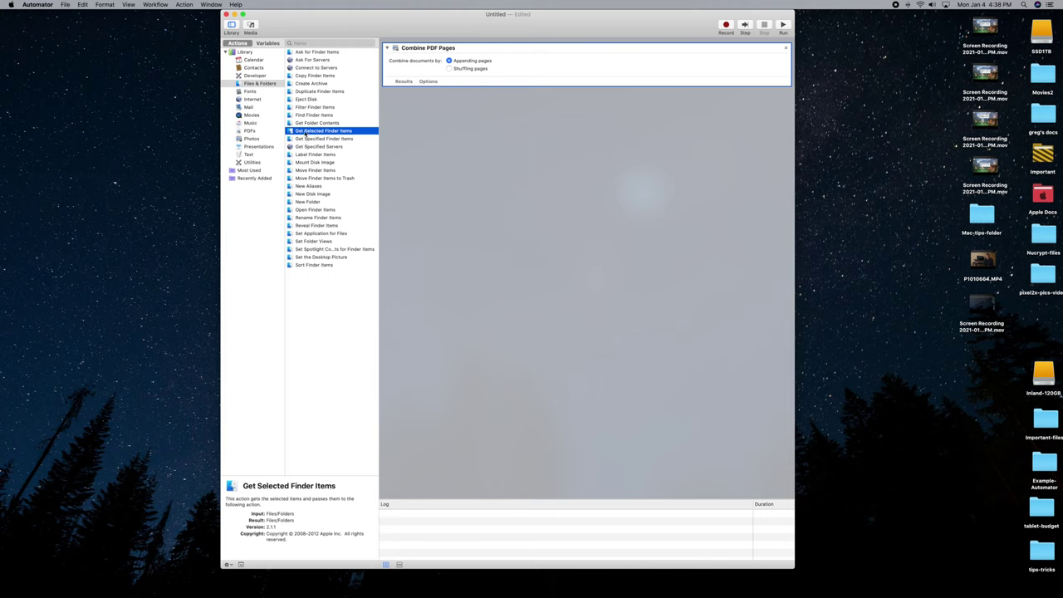
drag(306, 134, 479, 137)
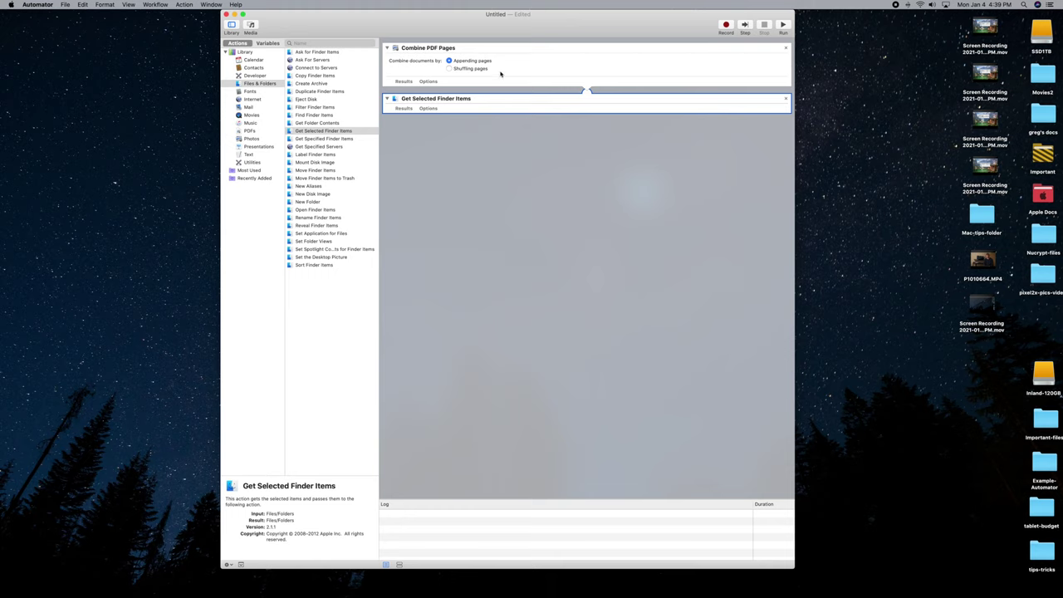
drag(505, 102, 505, 43)
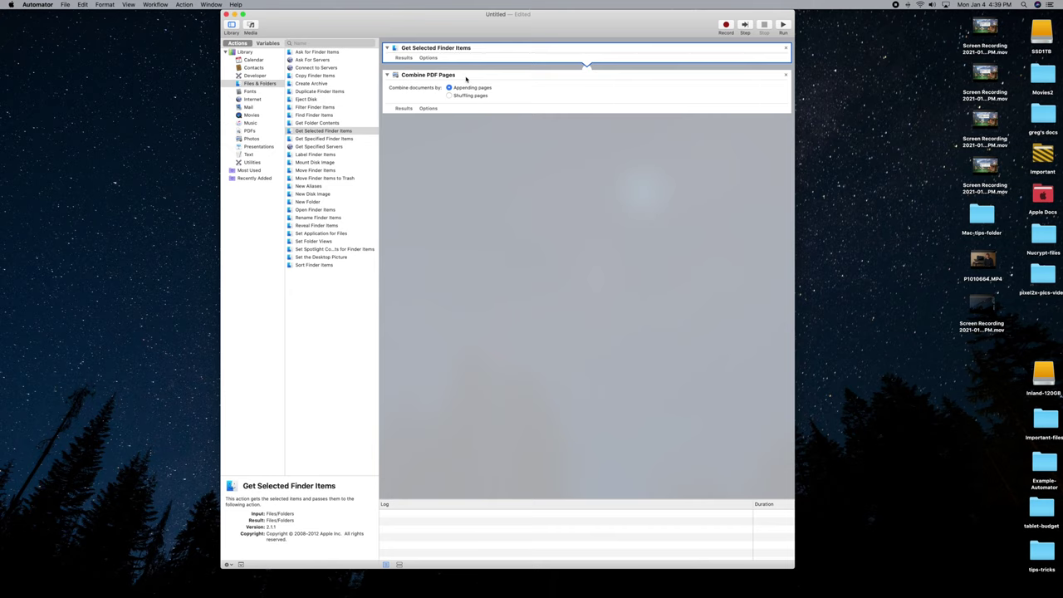
drag(520, 34, 348, 37)
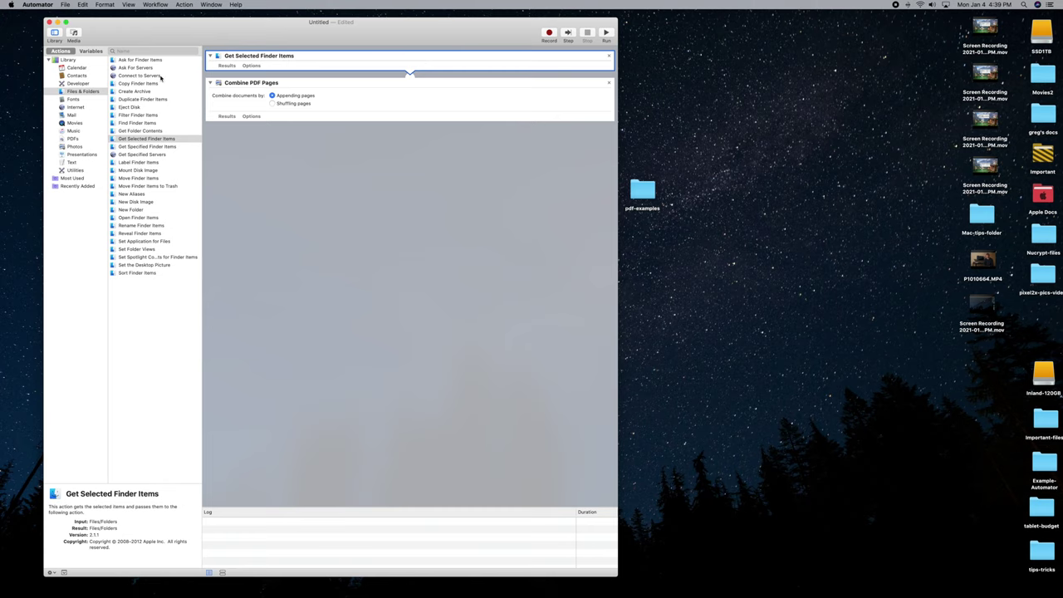
Save the workflow as pdf-combined on the Desktop.
click(65, 5)
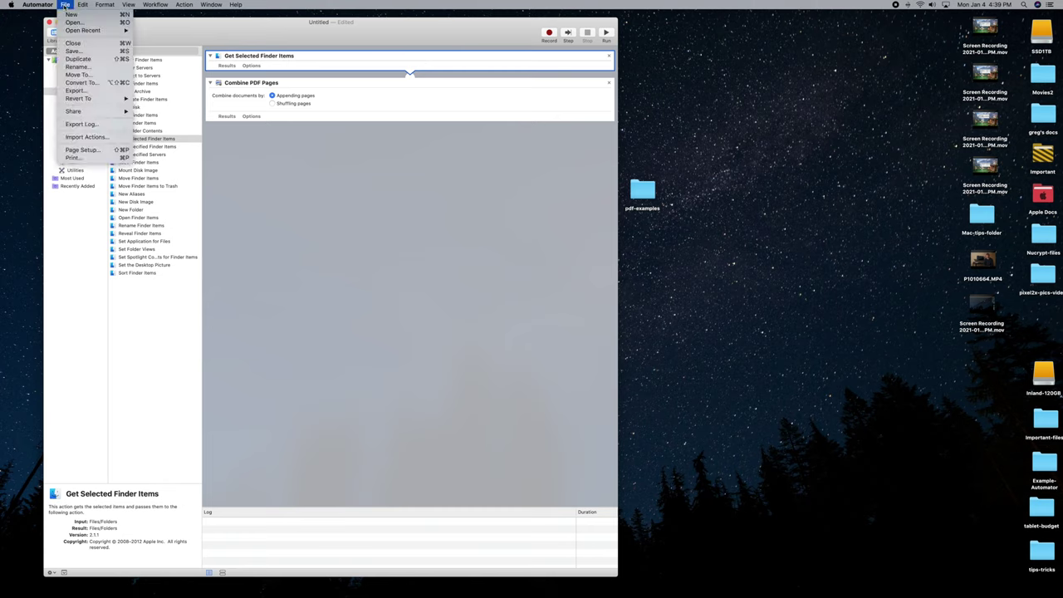
click(73, 50)
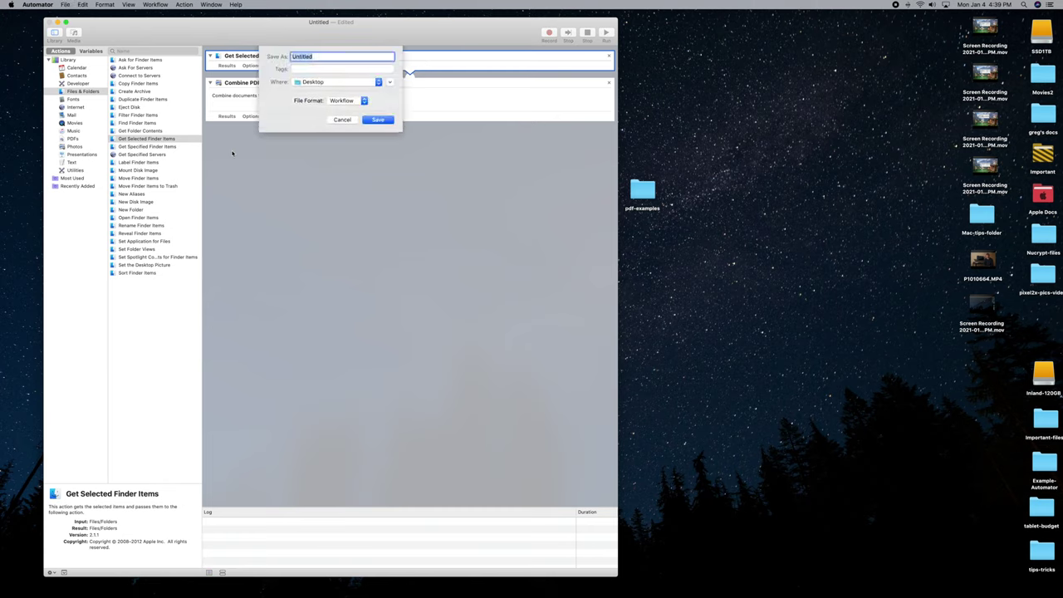
text(pdf-combined)
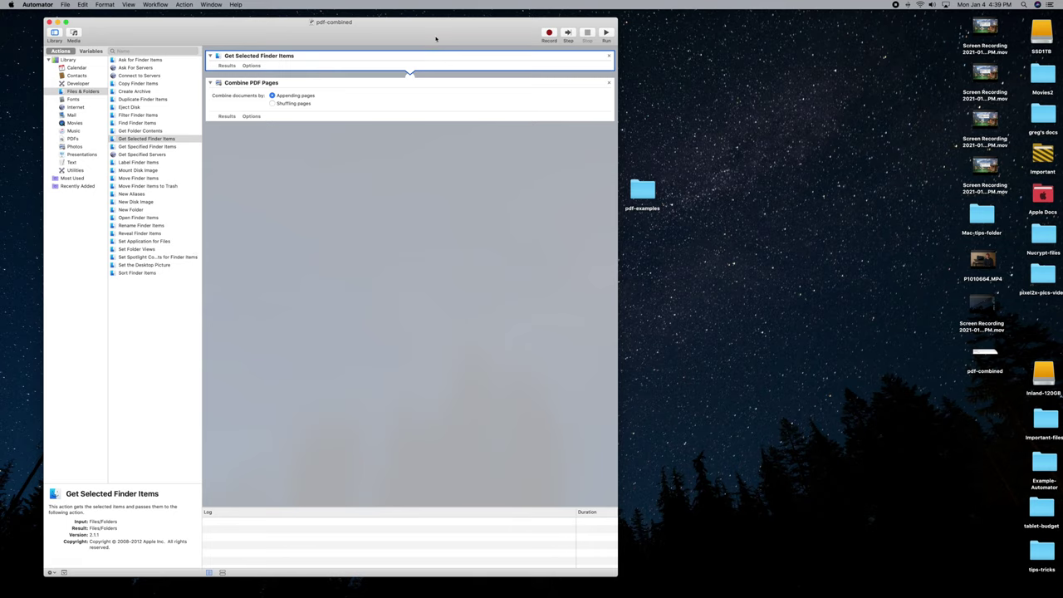
click(658, 188)
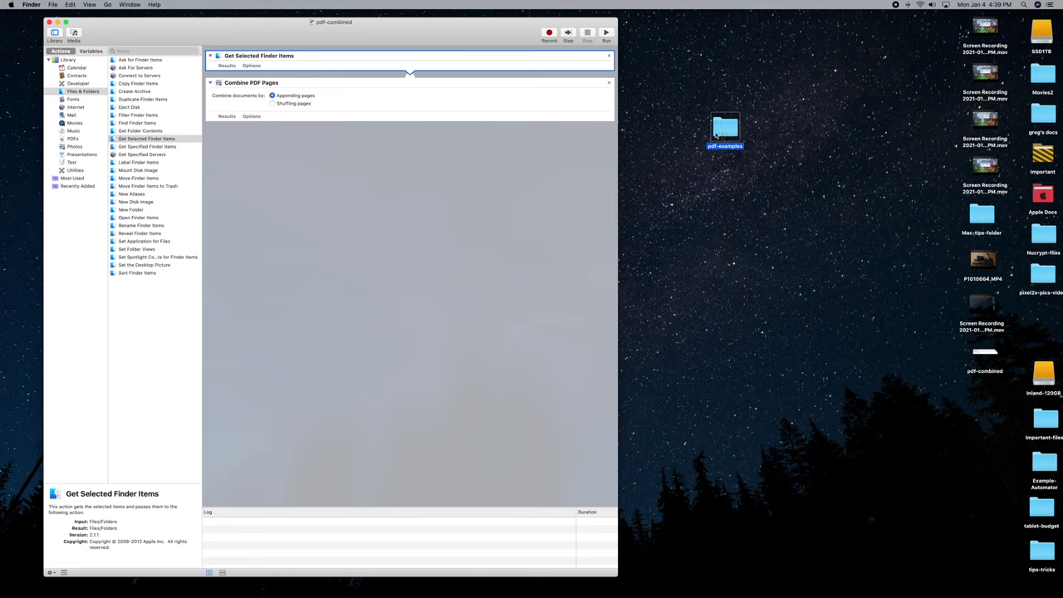
Open the pdf-examples desktop folder and move its window clear of the workflow.
drag(713, 136, 727, 131)
double_click(725, 129)
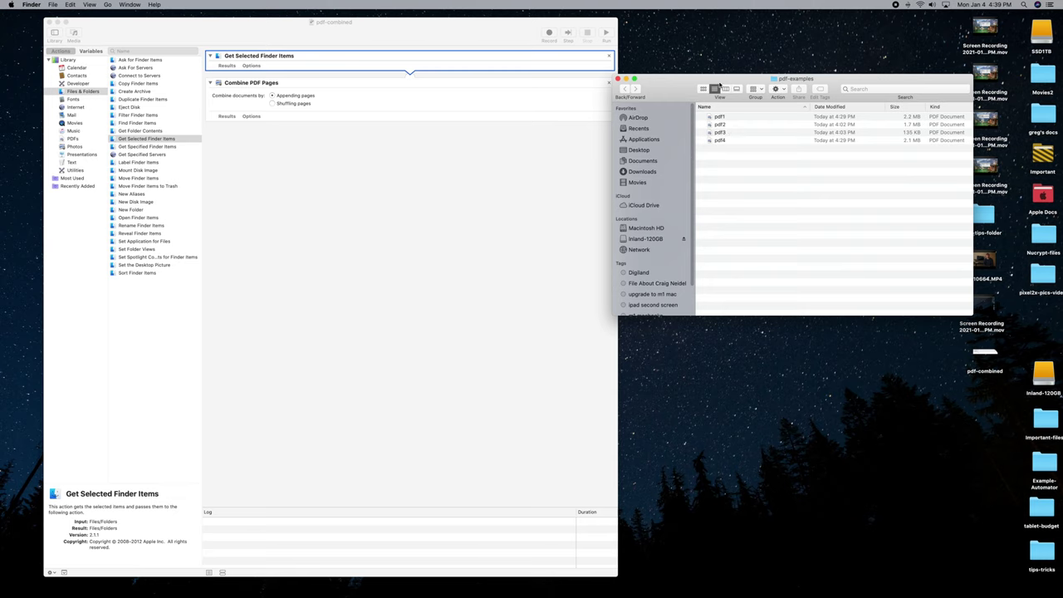
drag(720, 84, 742, 54)
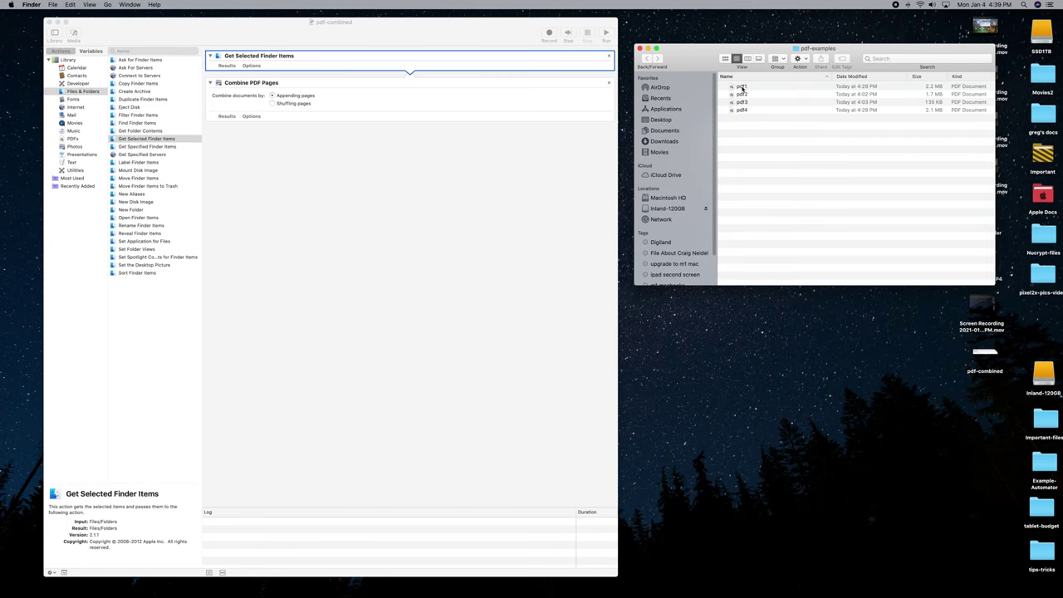
Select all four PDFs, pdf1 through pdf4, then return to the Automator workflow.
click(742, 88)
shift+click(742, 110)
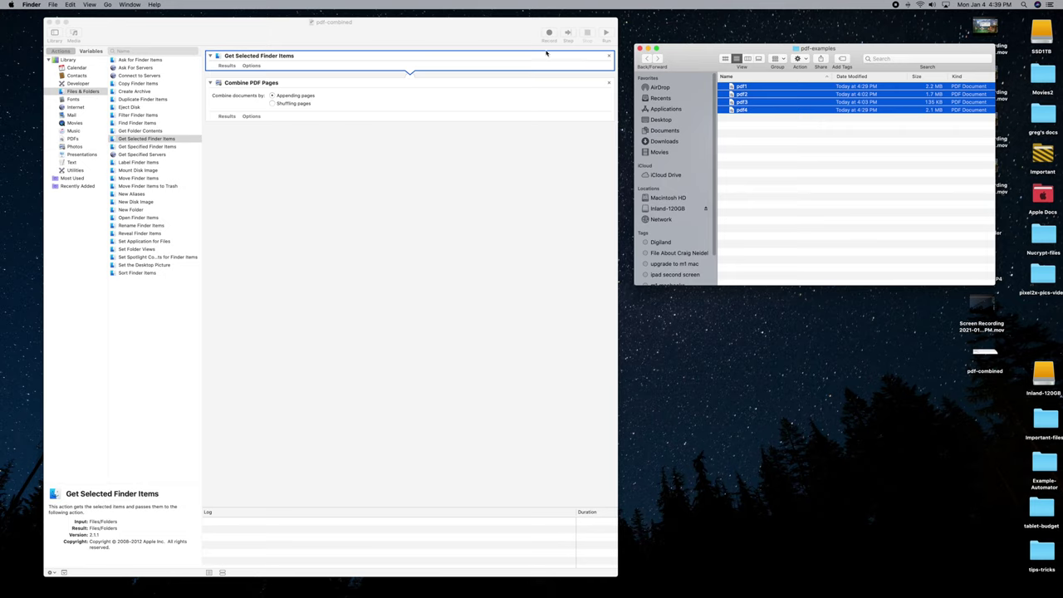
click(497, 31)
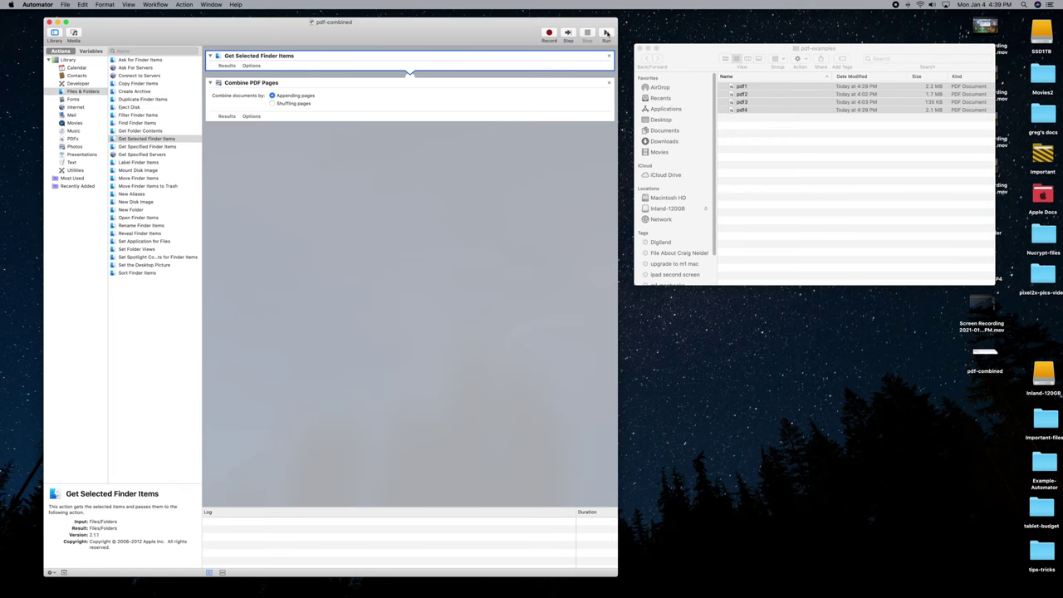
Run the pdf-combined workflow with Desktop access allowed and show the combined iE3gHH.pdf result.
click(606, 34)
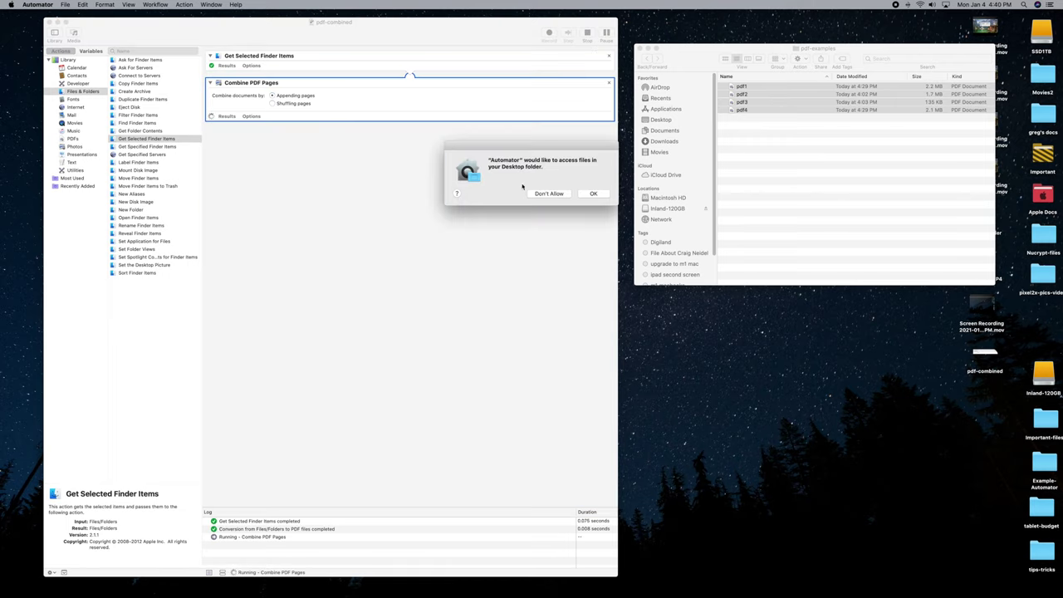
click(594, 193)
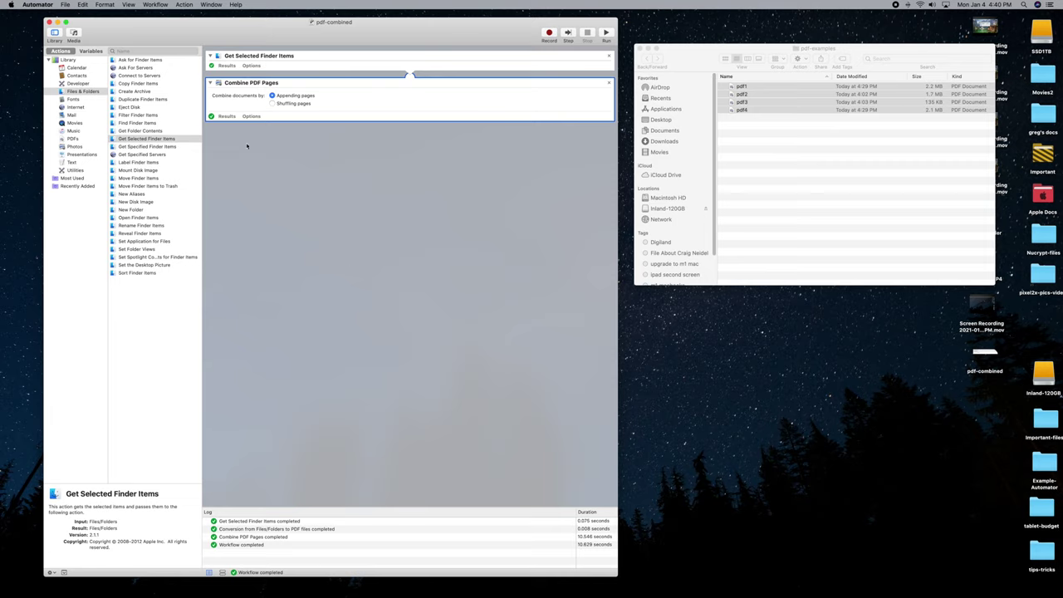
click(227, 116)
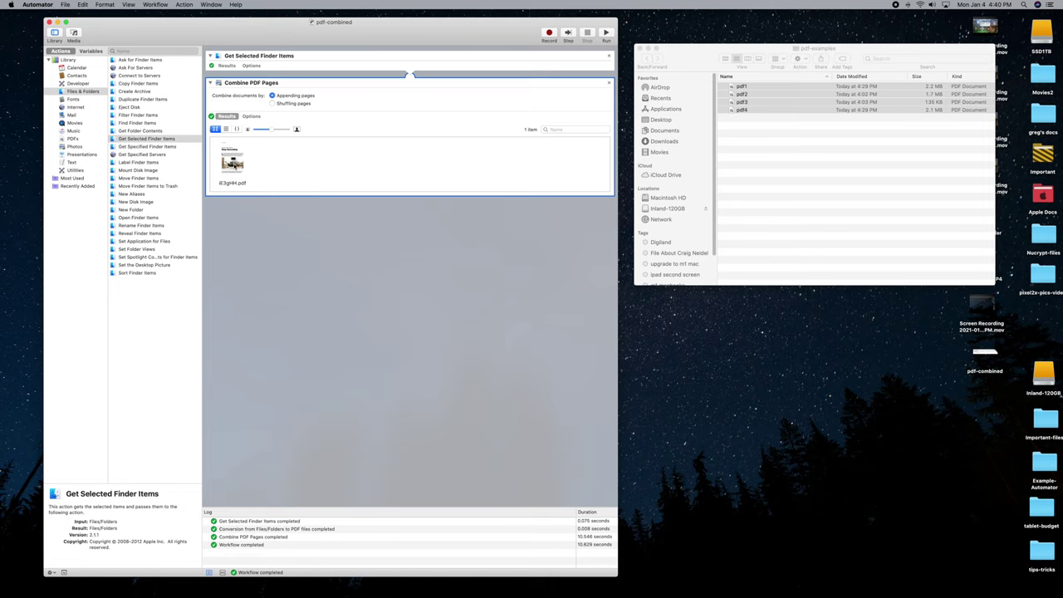
Open the combined PDF in Preview and scroll through its 19 pages.
double_click(236, 165)
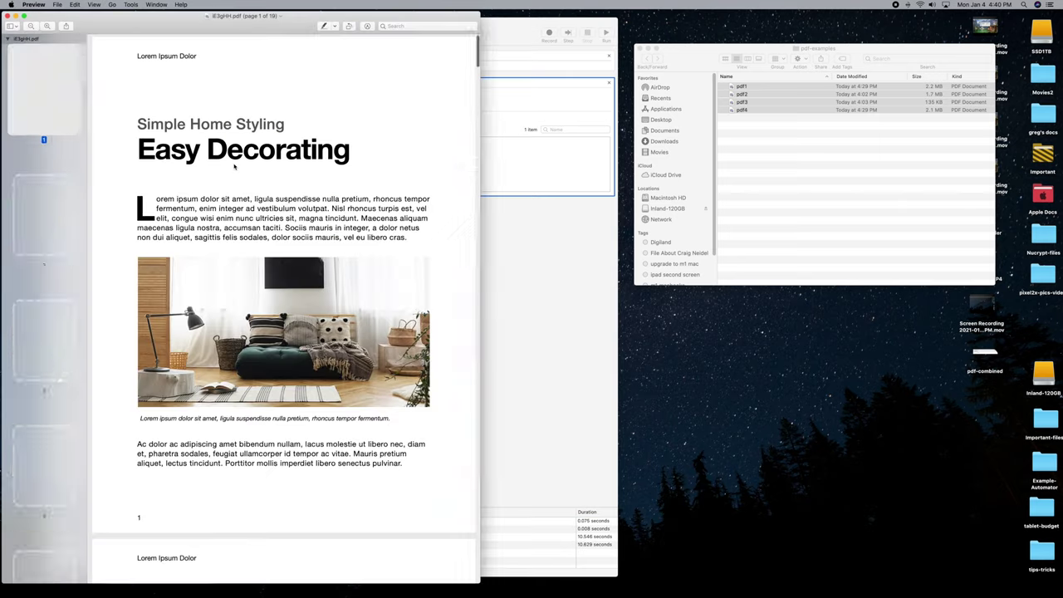
scroll(314, 189, down, 20)
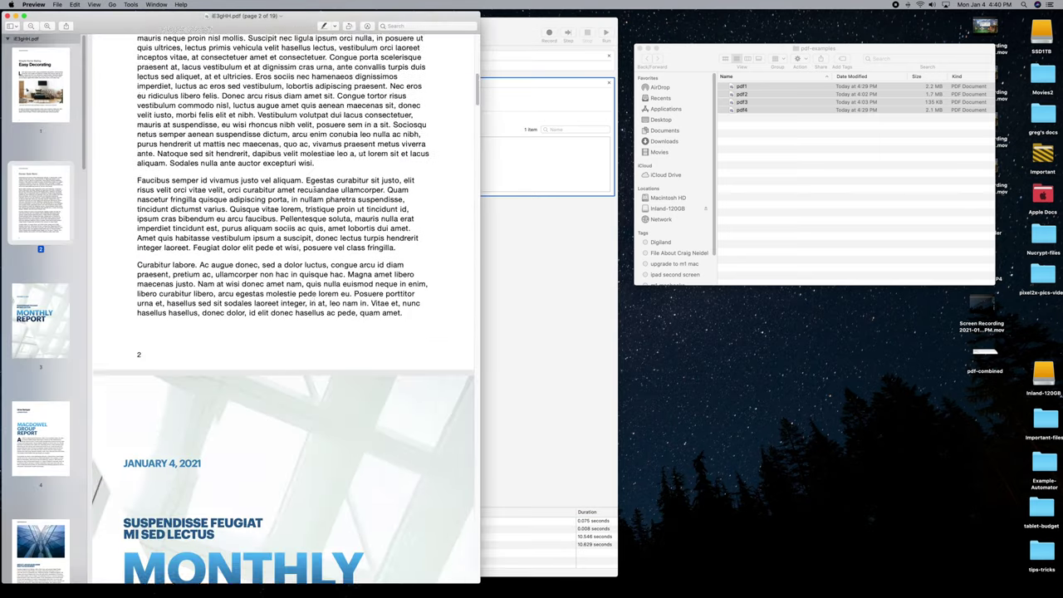
scroll(314, 188, down, 20)
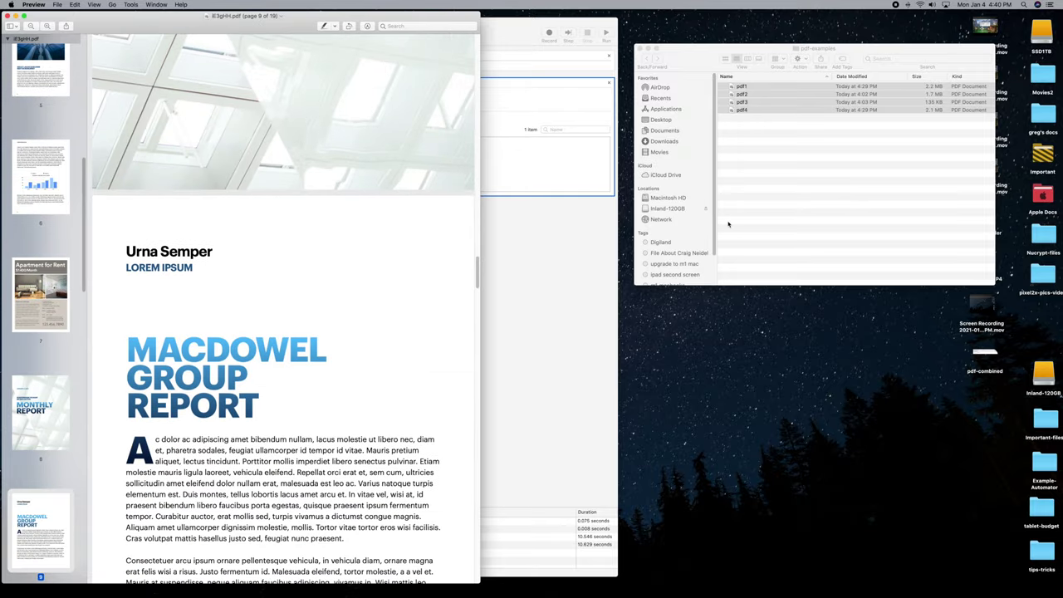
scroll(349, 270, down, 20)
scroll(349, 270, down, 20)
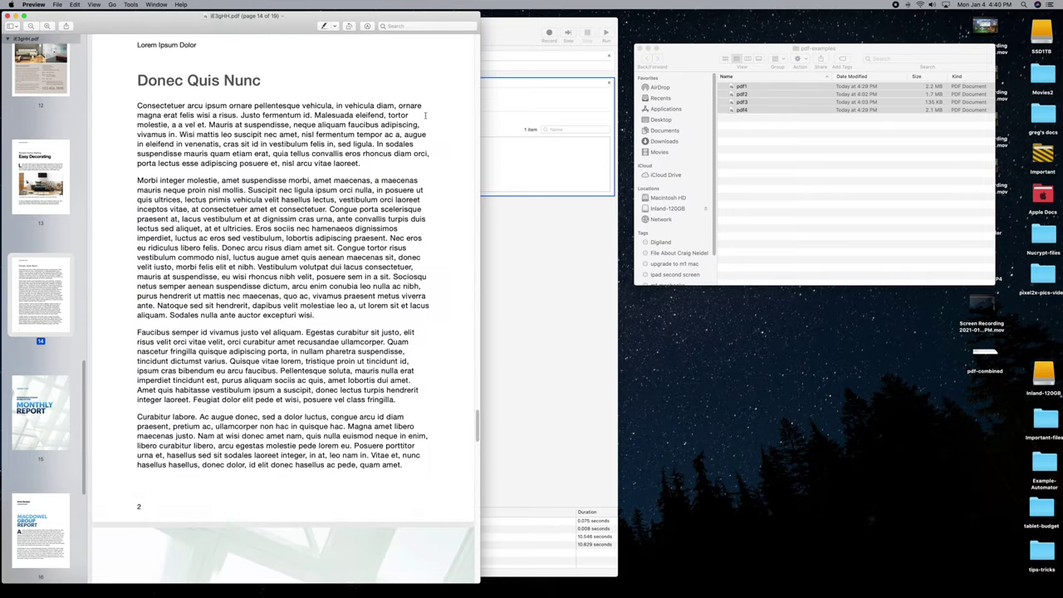
drag(79, 20, 186, 29)
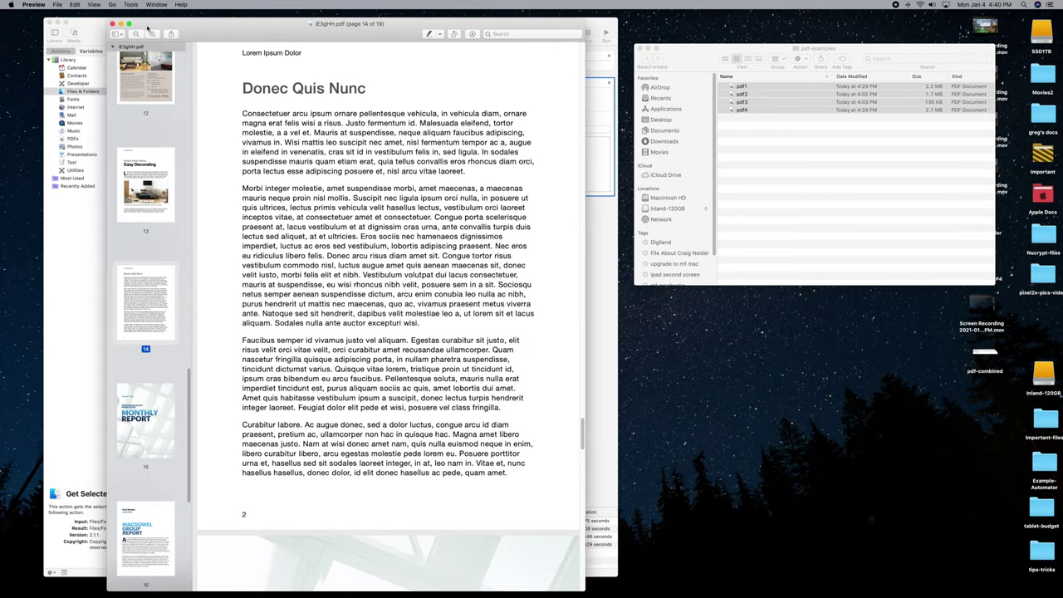
Save the combined PDF as iE3gHH into the pdf-examples folder.
click(57, 4)
click(67, 58)
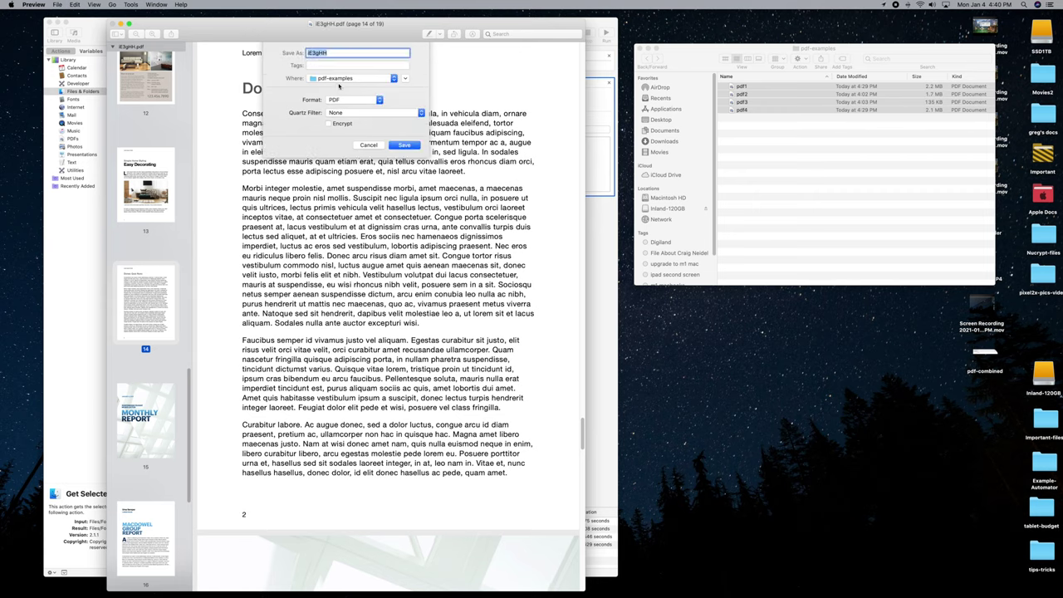
key(Return)
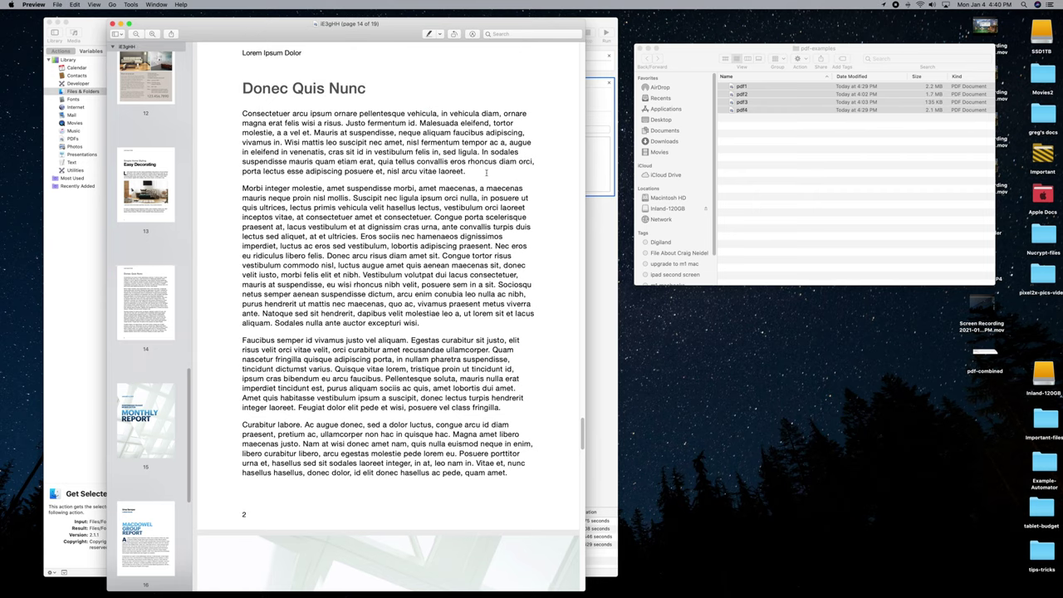
Reopen iE3gHH from pdf-examples to verify it, then close the document.
click(754, 87)
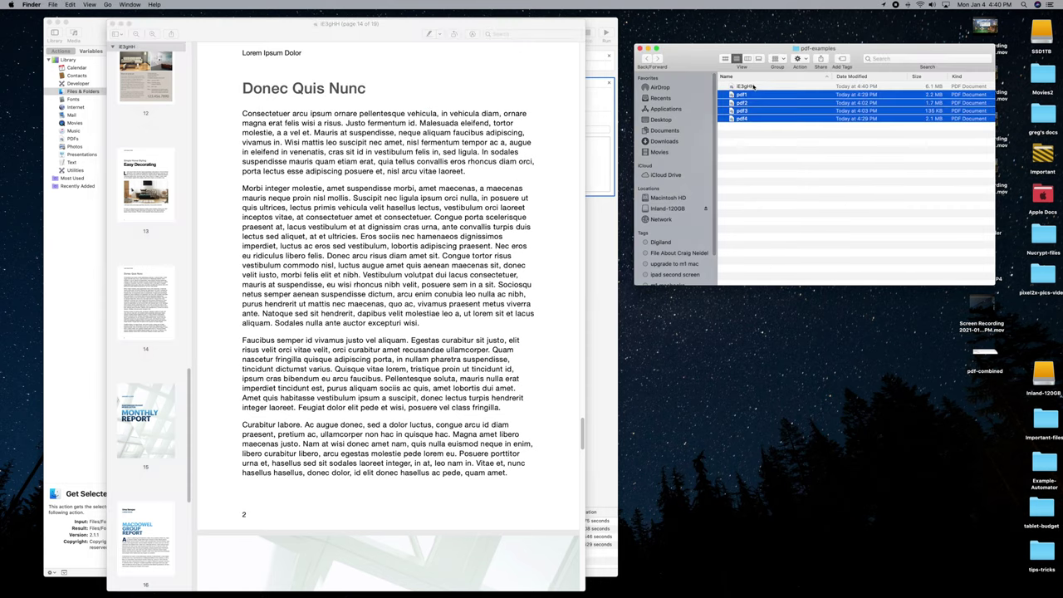
click(754, 87)
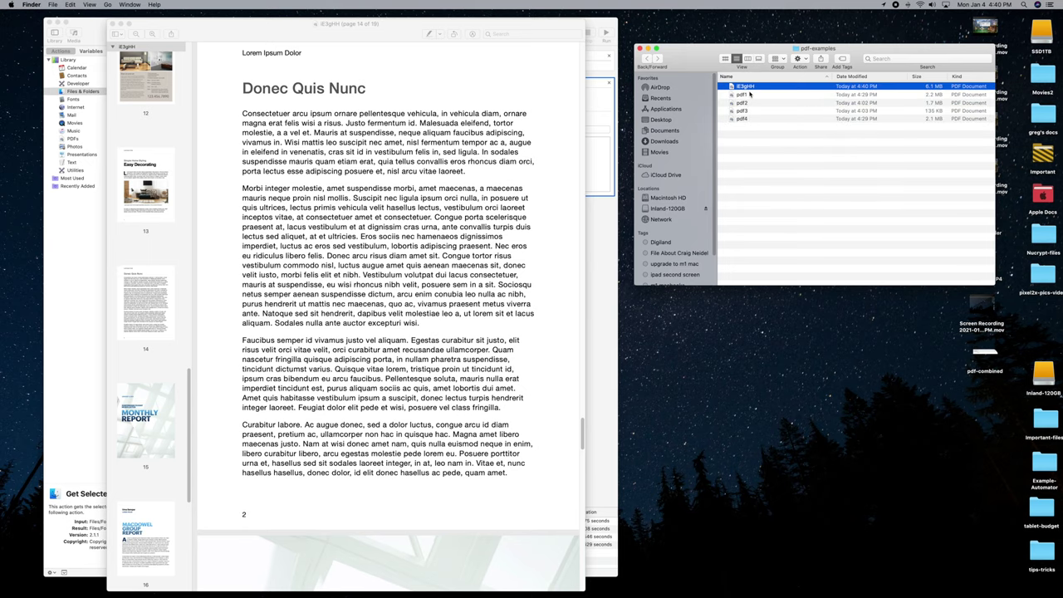
double_click(750, 88)
scroll(291, 219, down, 5)
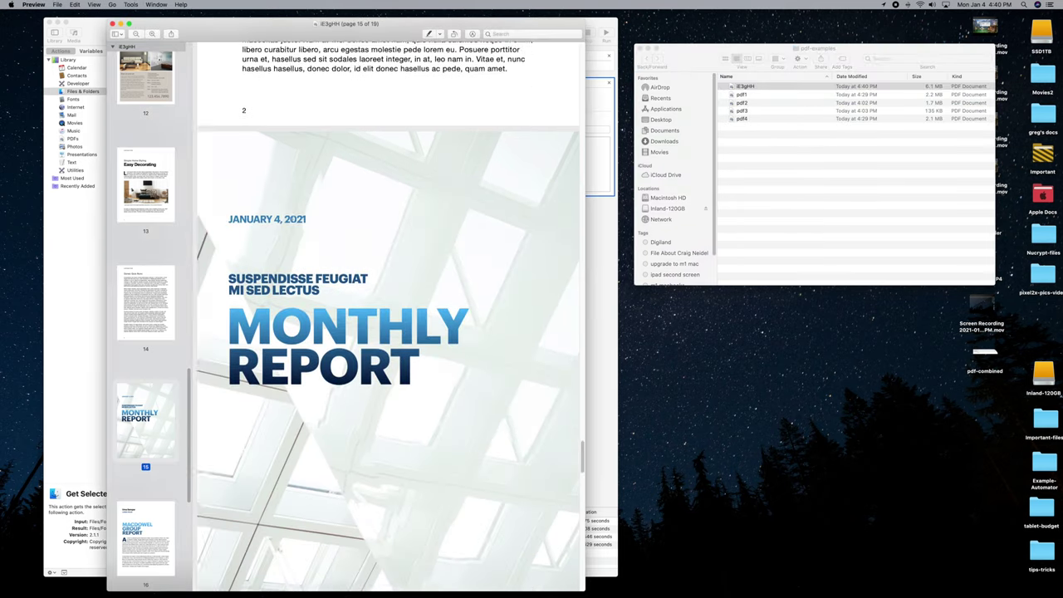
scroll(391, 333, up, 10)
click(113, 23)
Toggle the Combine PDF Pages Results view repeatedly, ending with iE3gHH.pdf shown.
click(339, 285)
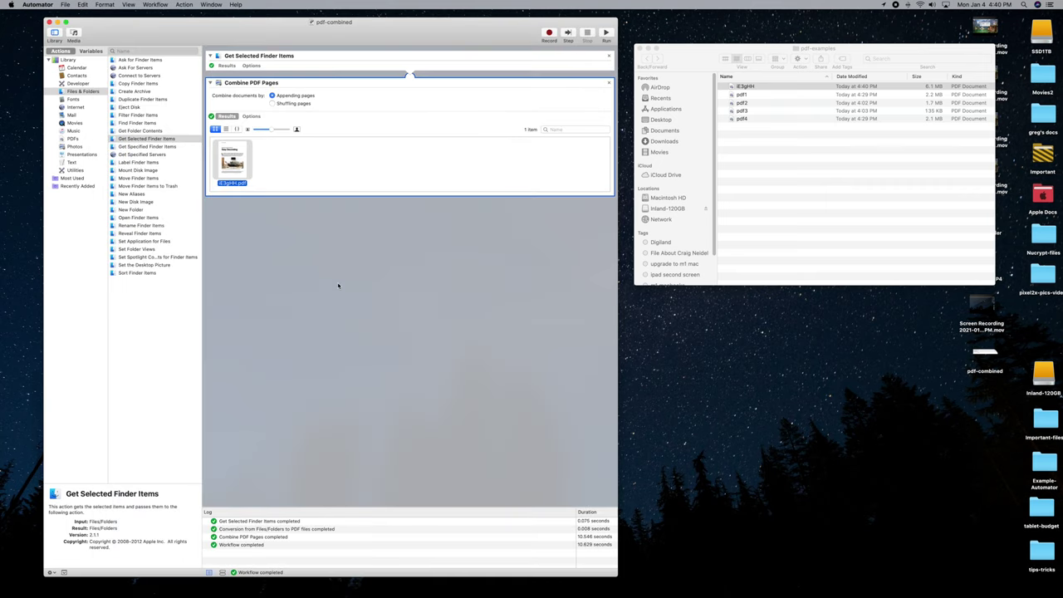
click(228, 116)
click(228, 116)
click(231, 117)
click(231, 116)
click(231, 117)
click(232, 117)
click(232, 116)
click(231, 116)
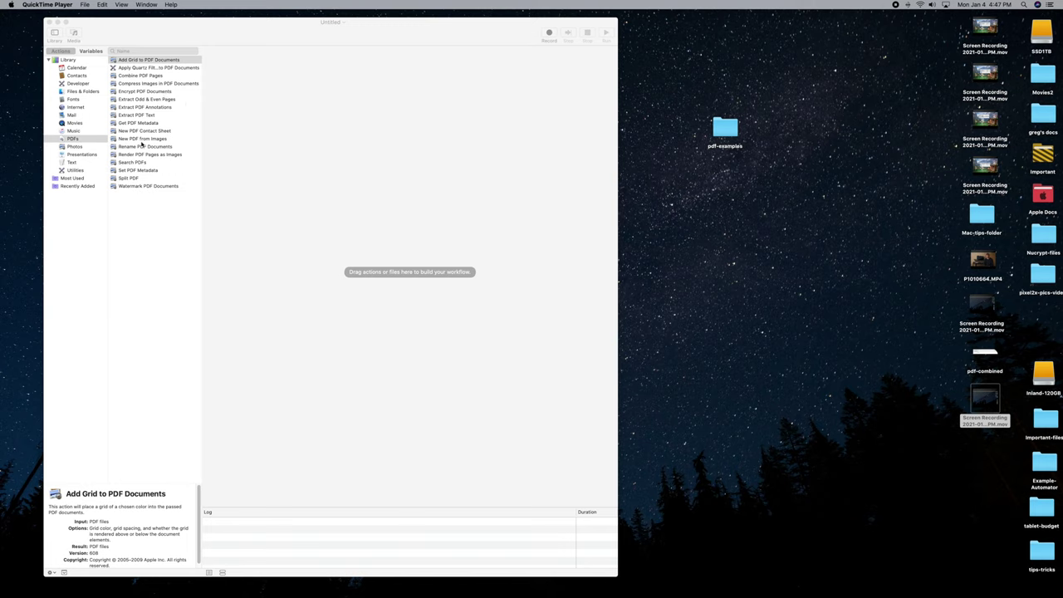
List the Files & Folders actions in the empty workflow and open the pdf-examples folder.
click(86, 99)
click(87, 99)
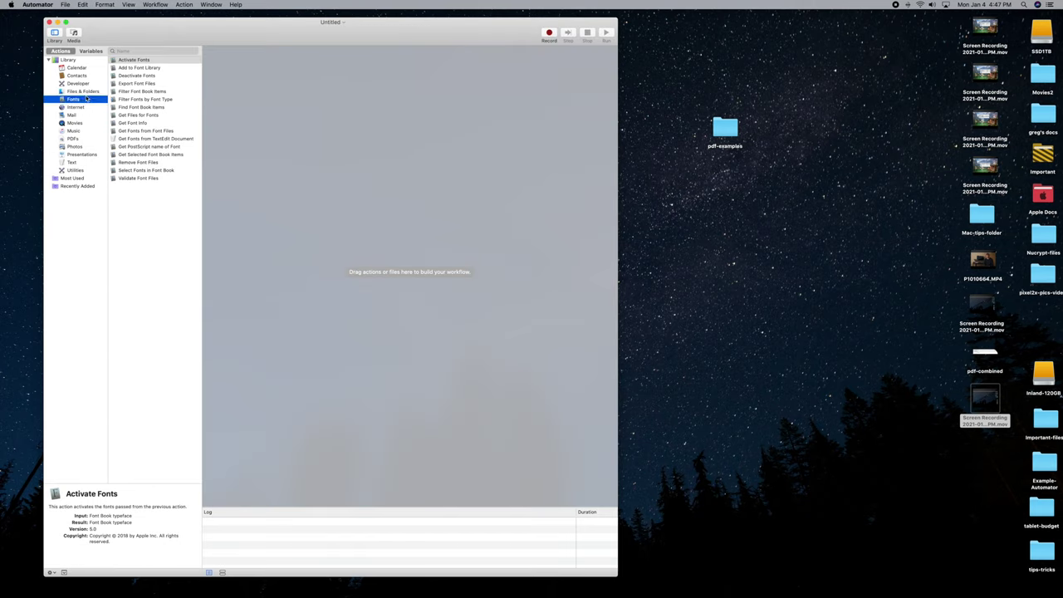
click(87, 92)
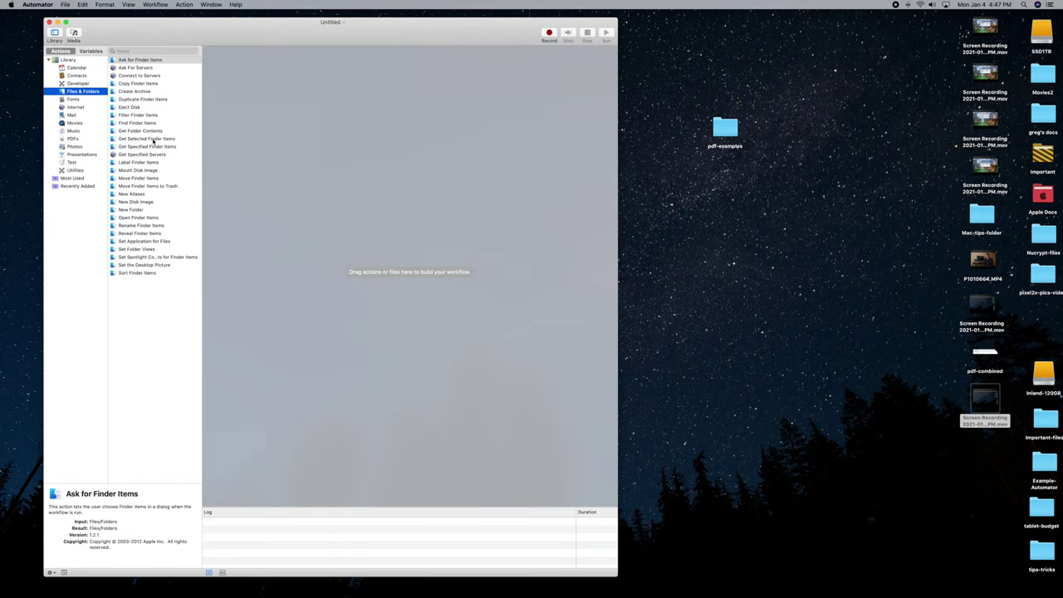
double_click(726, 129)
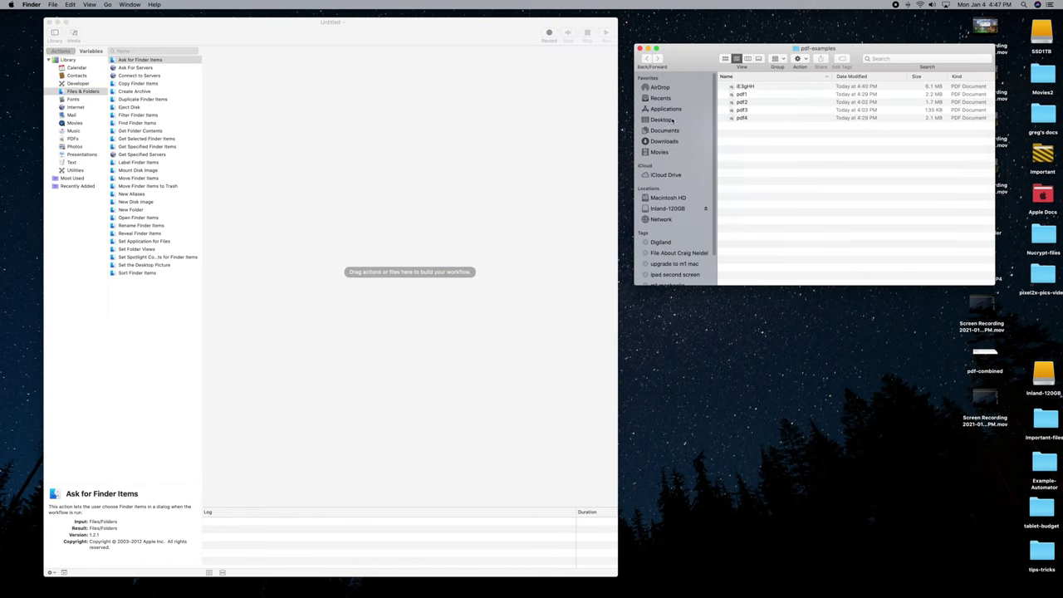